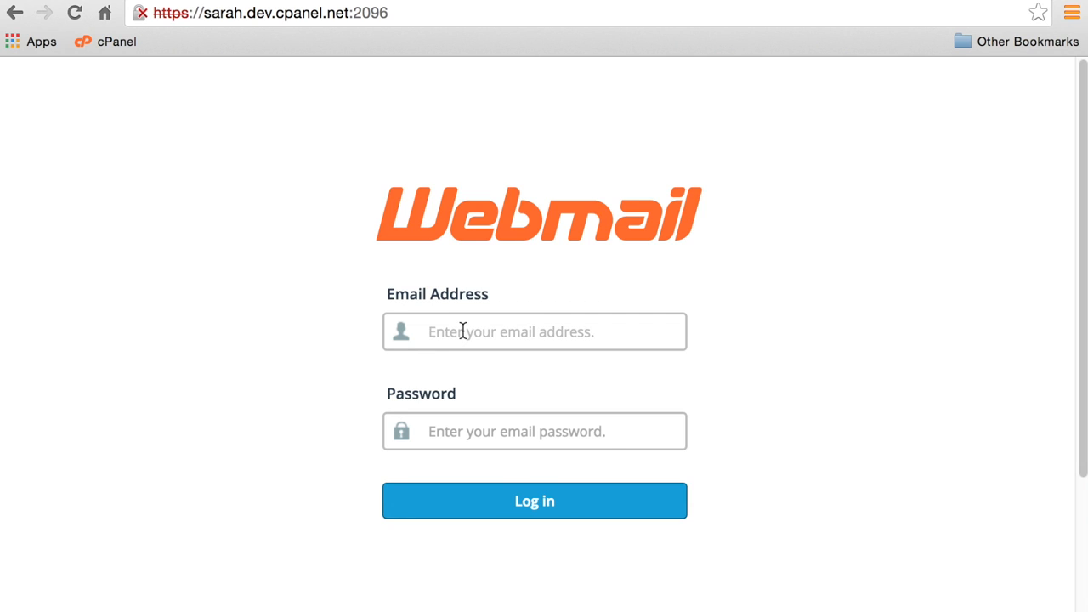
Sign in to Webmail with the mailbox's email address and password.
{"action": "type", "text": "webmailus"}
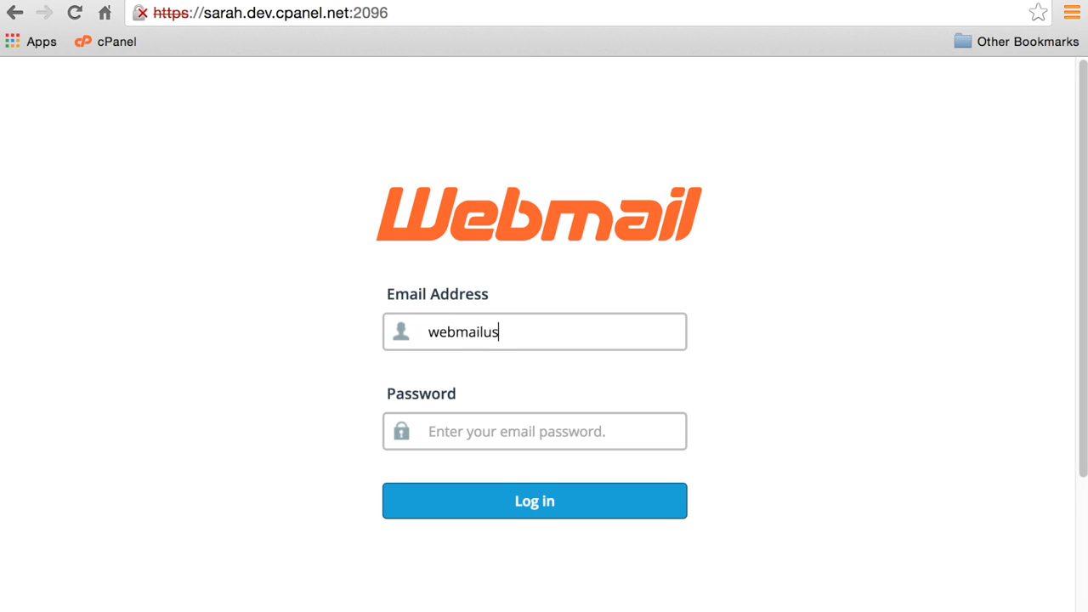
{"action": "type", "text": "er@examp"}
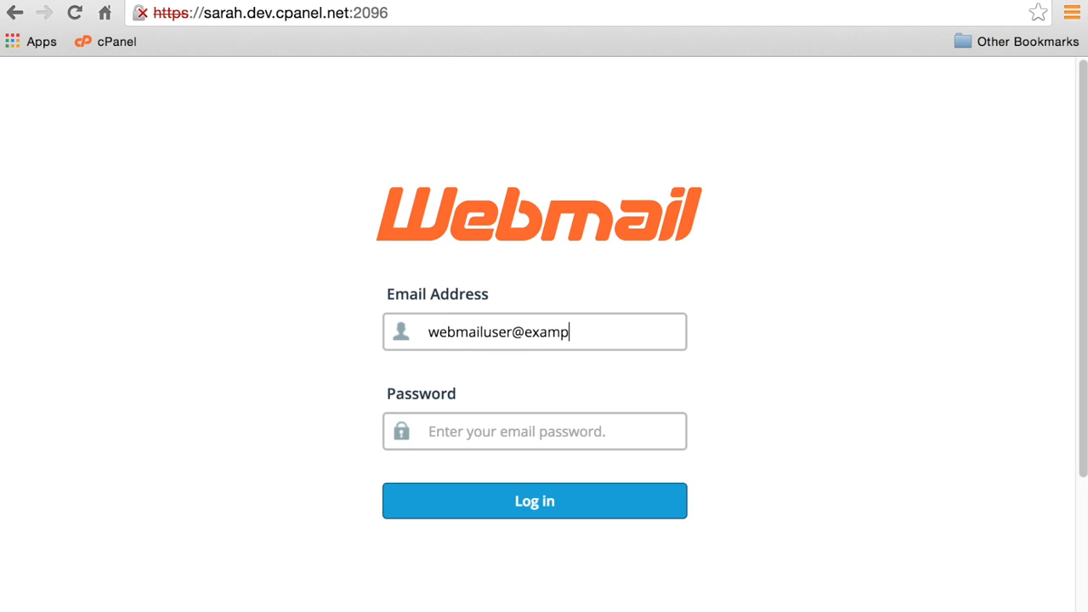
{"action": "type", "text": "le.com"}
{"action": "key", "text": "Tab"}
{"action": "type", "text": "••••••••"}
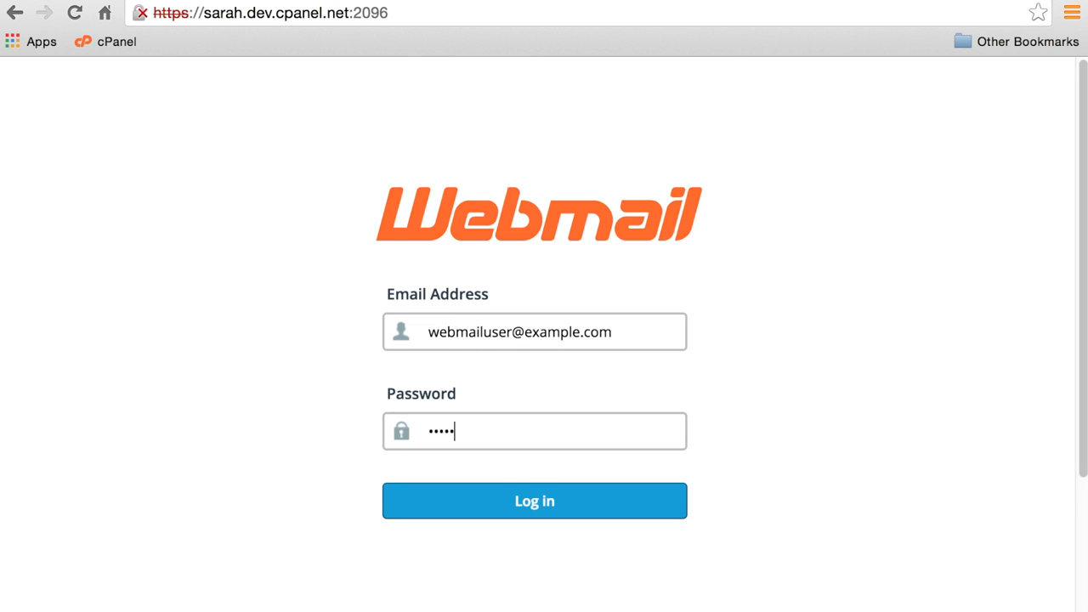
{"action": "left_click", "coordinate": [477, 494]}
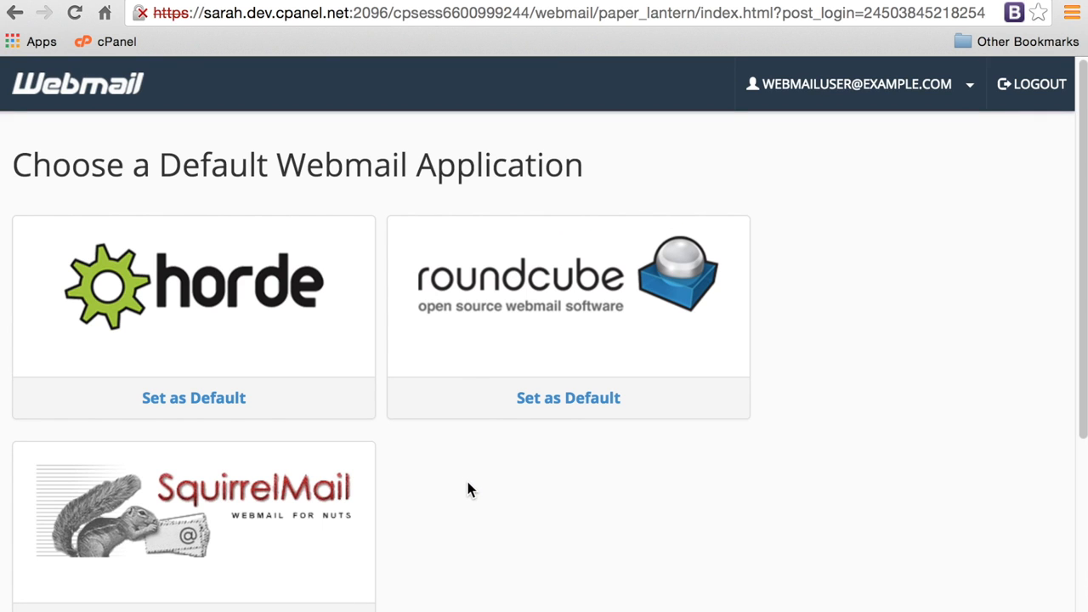
Choose BoxTrapper from the Webmail account tools menu.
{"action": "left_click", "coordinate": [970, 86]}
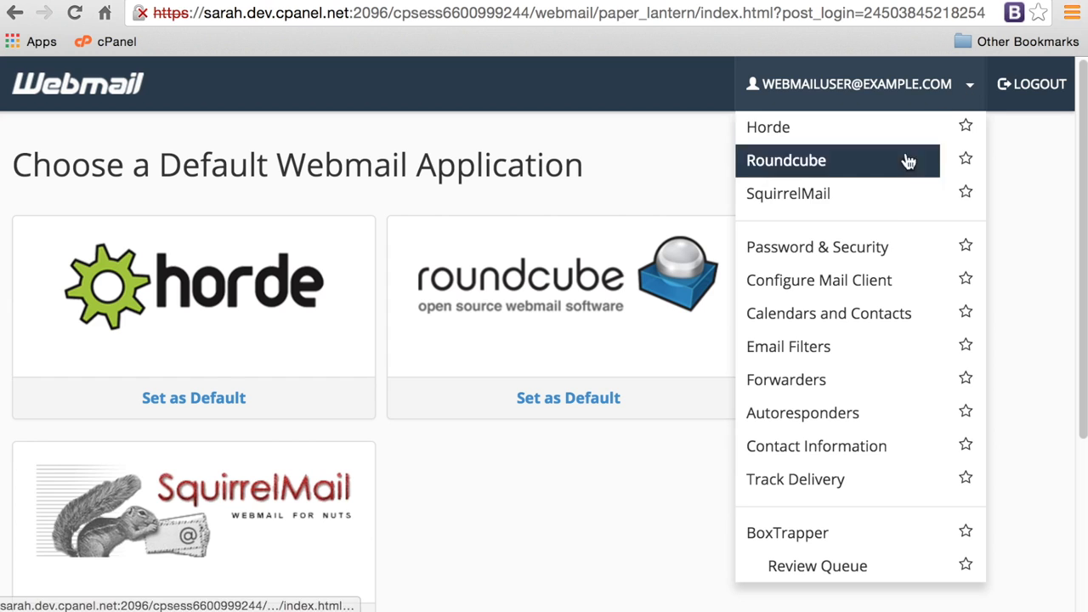
{"action": "scroll", "coordinate": [888, 322], "scroll_direction": "down", "scroll_amount": 1}
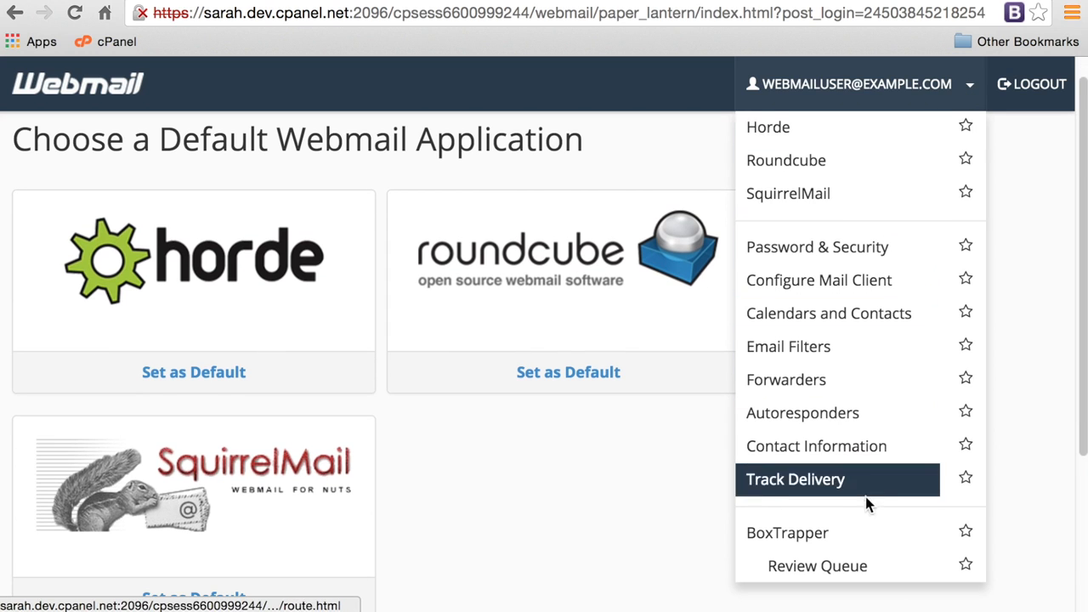
{"action": "left_click", "coordinate": [858, 537]}
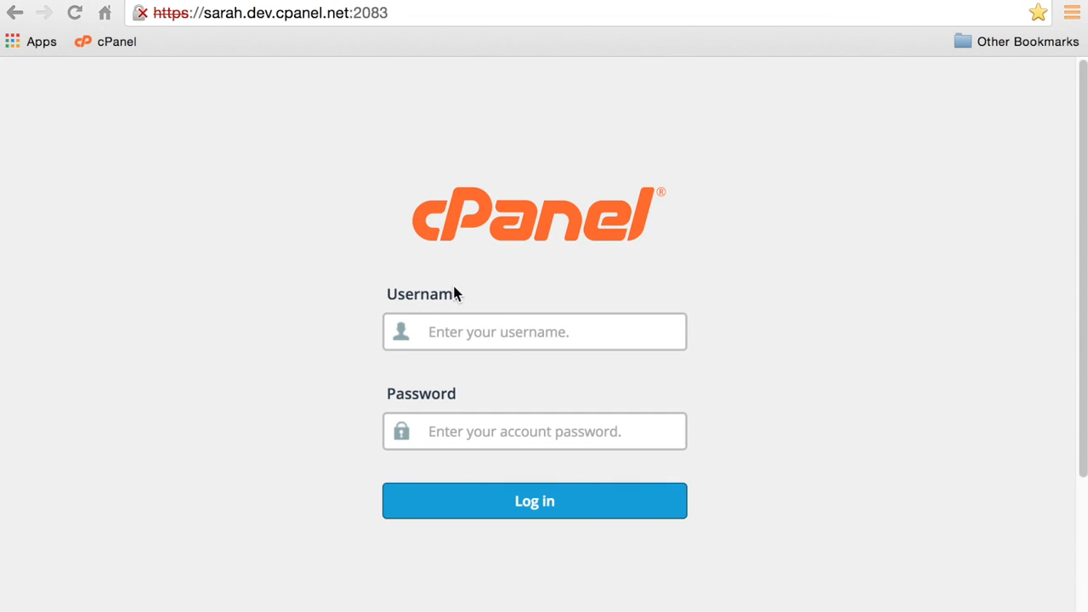
Log in to cPanel with the account username and password.
{"action": "left_click", "coordinate": [496, 334]}
{"action": "type", "text": "user"}
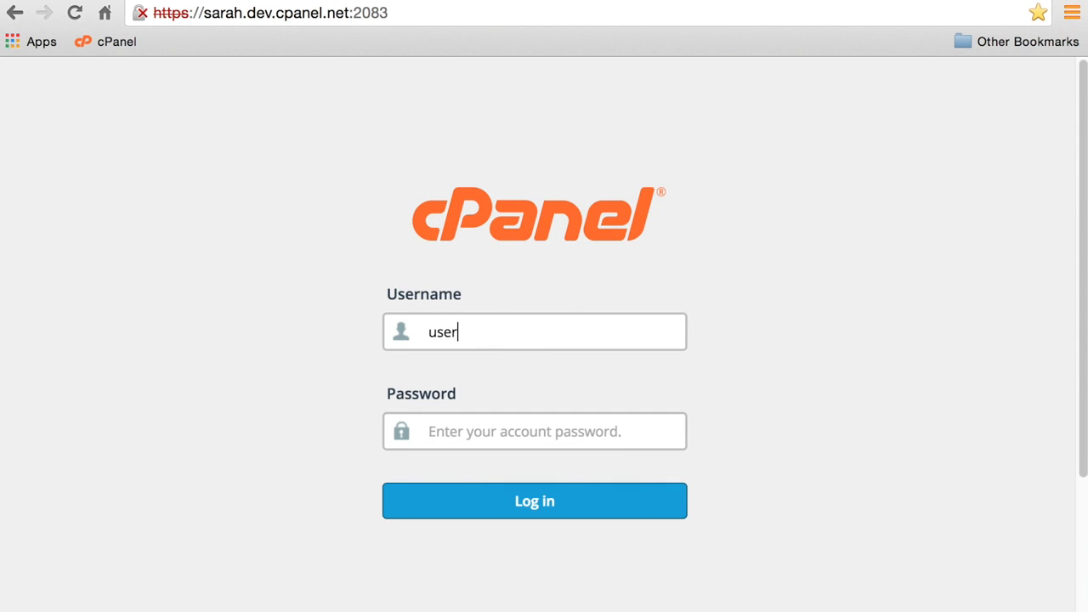
{"action": "left_click", "coordinate": [531, 433]}
{"action": "type", "text": "••••"}
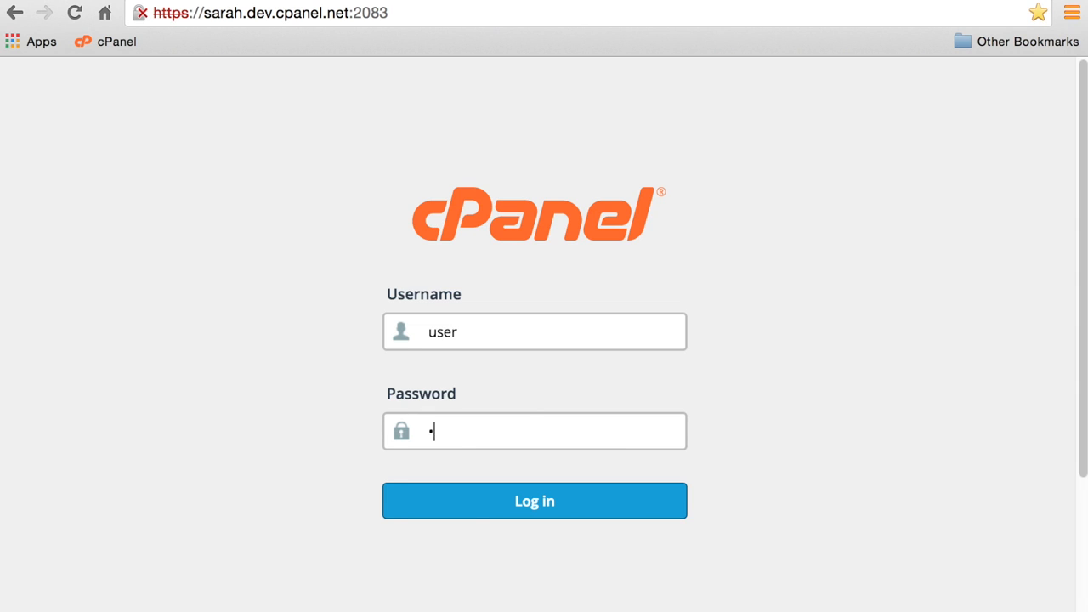
{"action": "type", "text": "••••"}
{"action": "left_click", "coordinate": [548, 498]}
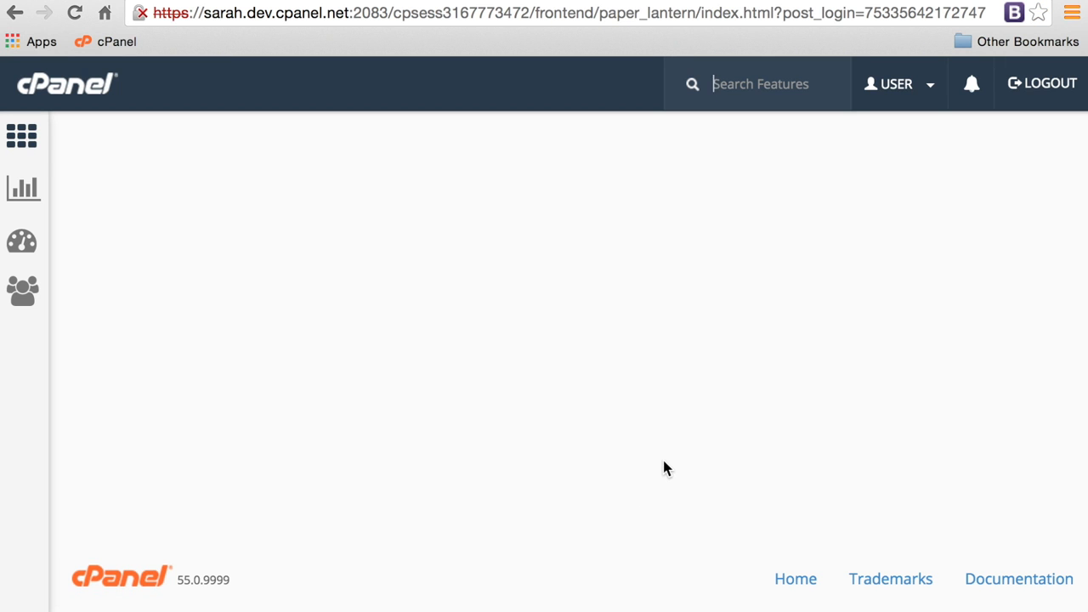
Open BoxTrapper from the EMAIL section of cPanel.
{"action": "scroll", "coordinate": [570, 478], "scroll_direction": "down", "scroll_amount": 3}
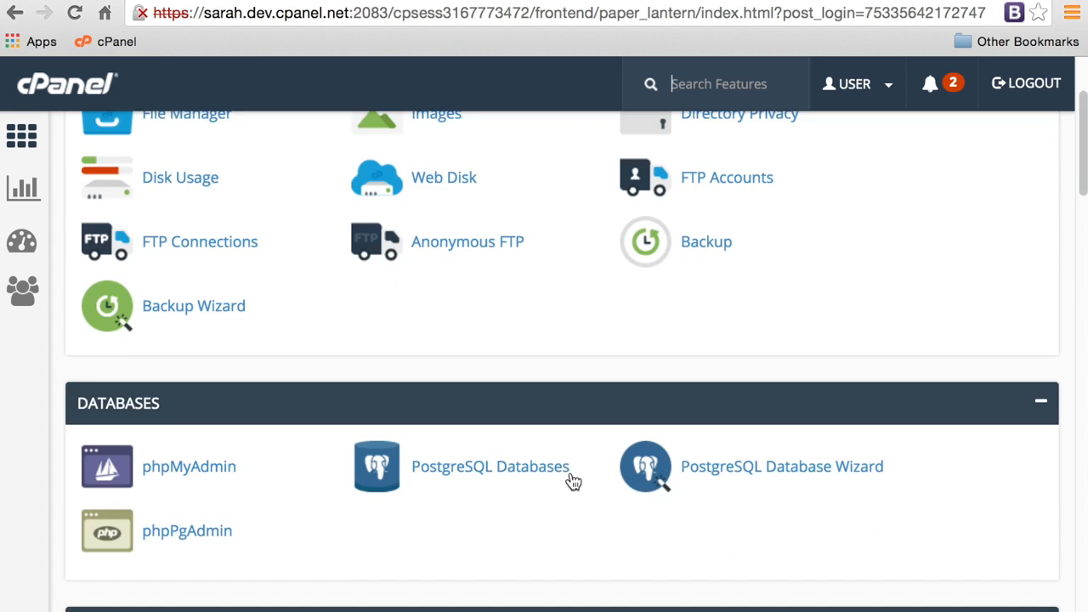
{"action": "scroll", "coordinate": [570, 480], "scroll_direction": "down", "scroll_amount": 7}
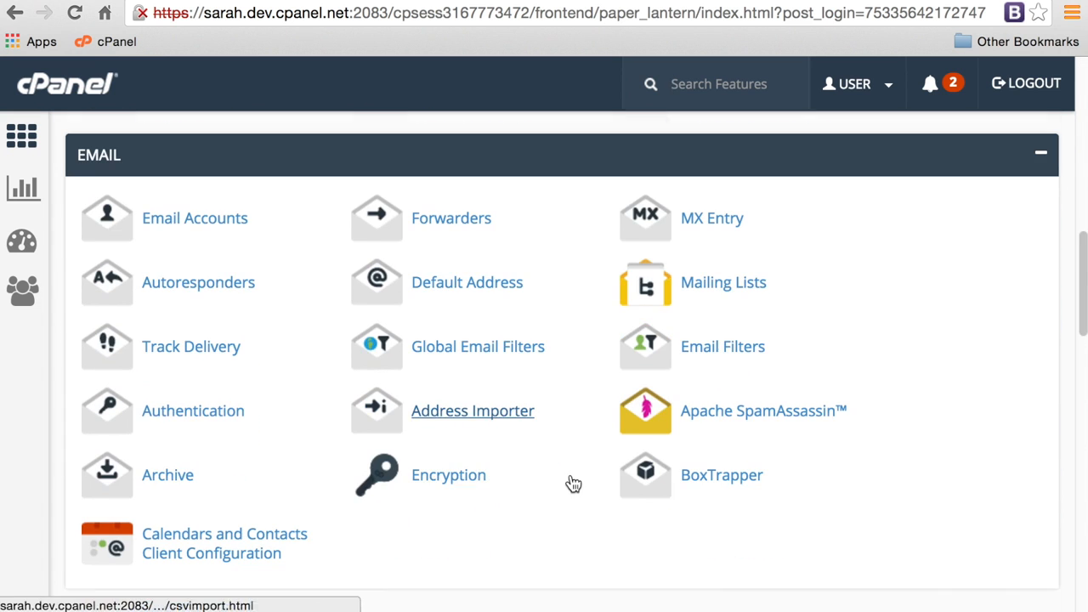
{"action": "left_click", "coordinate": [717, 480]}
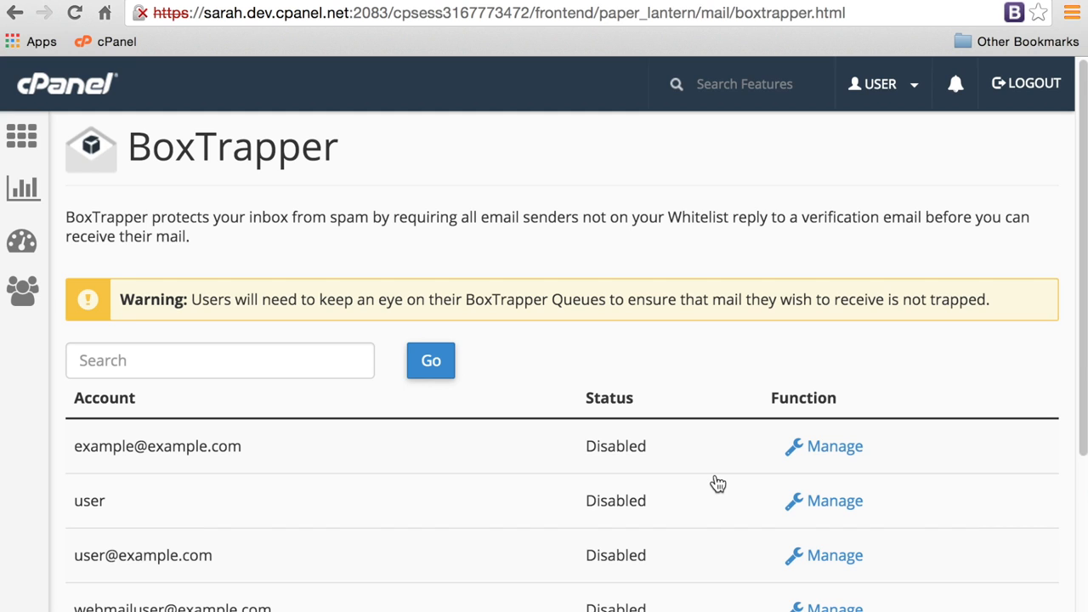
Enable BoxTrapper for the mailbox via Manage, then return to its configuration page.
{"action": "scroll", "coordinate": [718, 484], "scroll_direction": "down", "scroll_amount": 3}
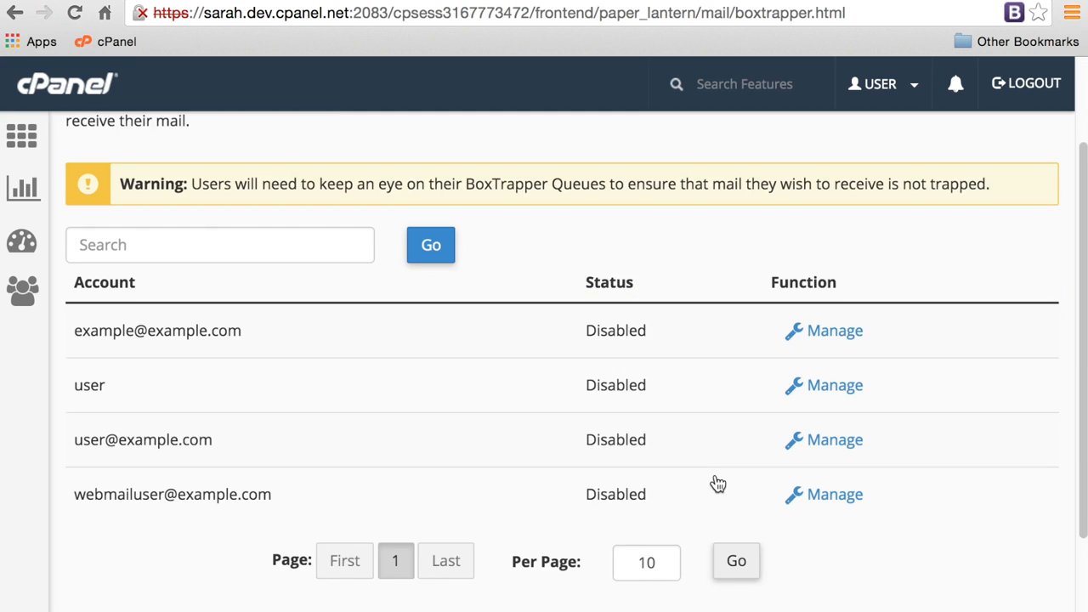
{"action": "left_click", "coordinate": [805, 451]}
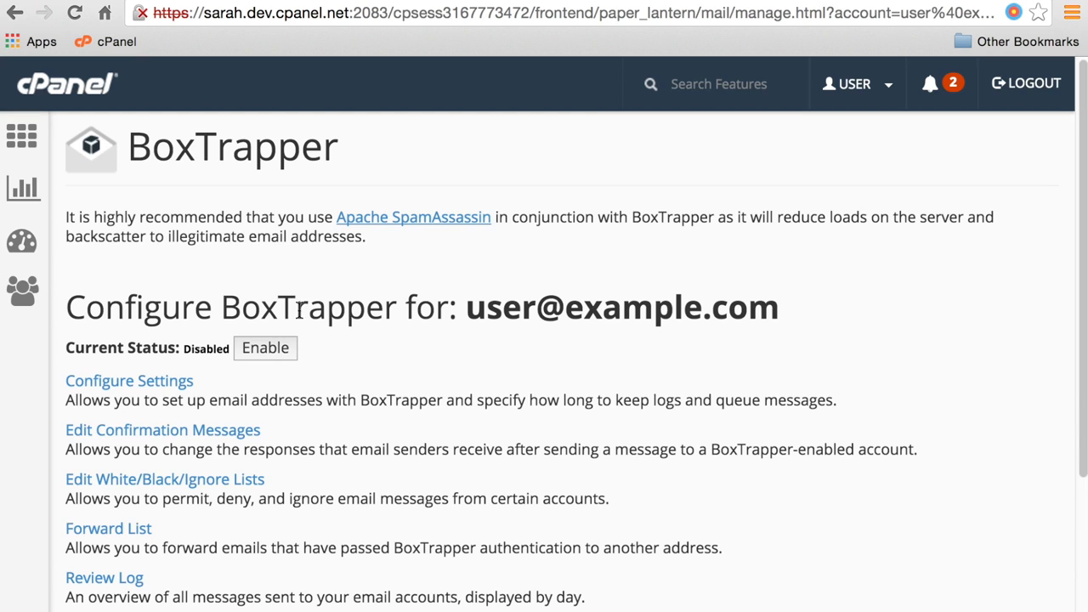
{"action": "left_click", "coordinate": [282, 352]}
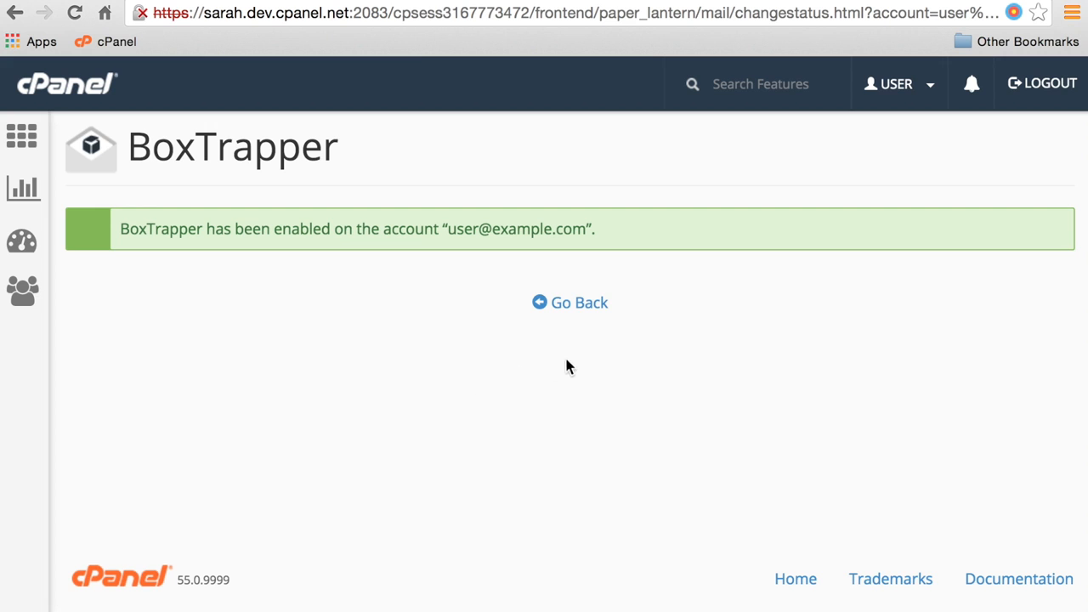
{"action": "left_click", "coordinate": [584, 317]}
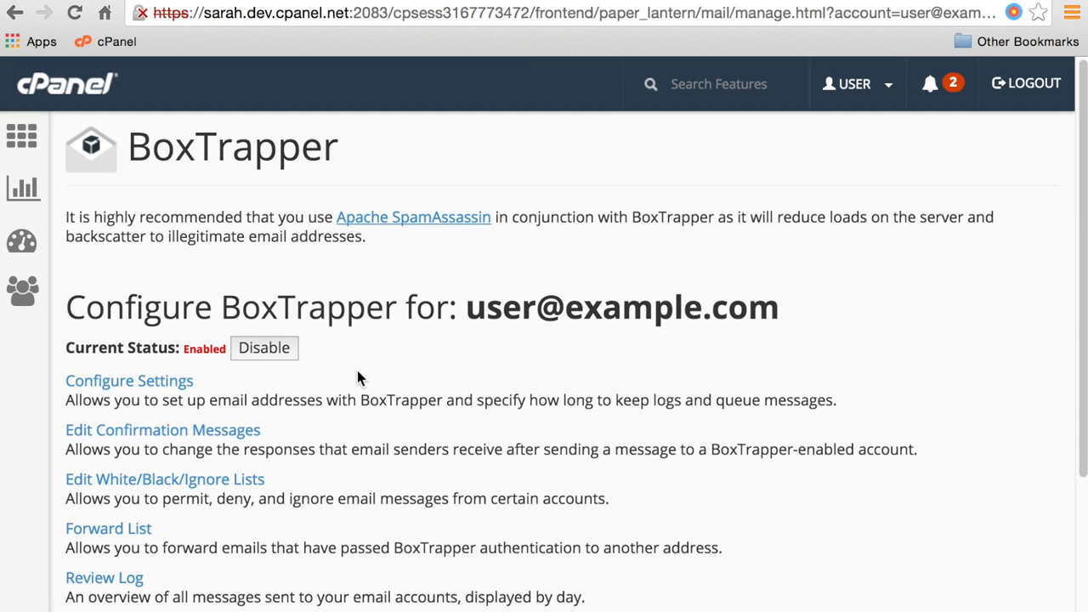
In Configure Settings, enter the account holder's name and set log retention to 15 days.
{"action": "left_click", "coordinate": [168, 390]}
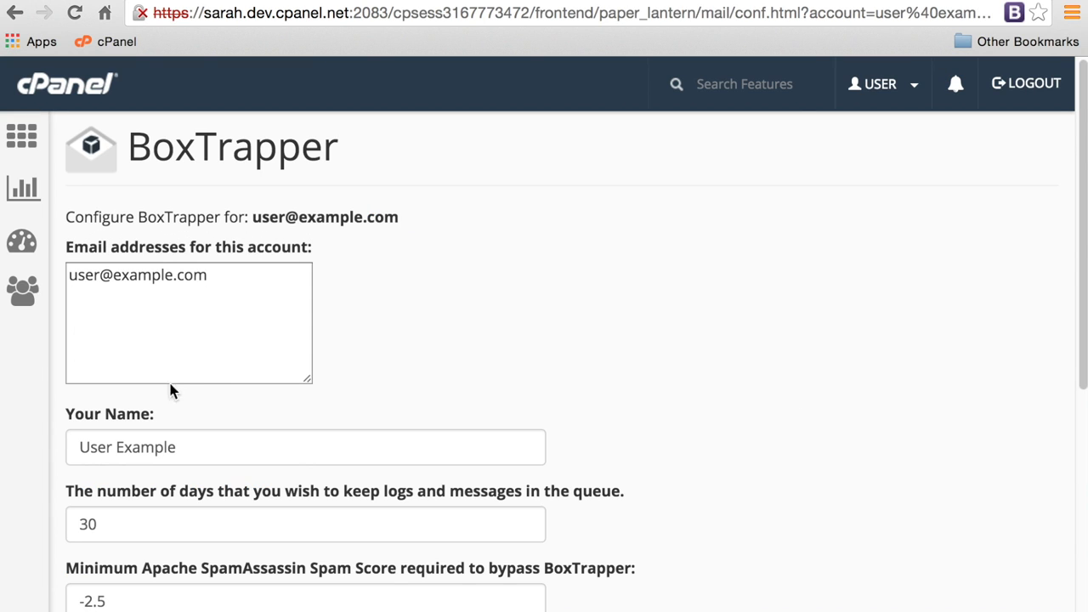
{"action": "left_click", "coordinate": [251, 310]}
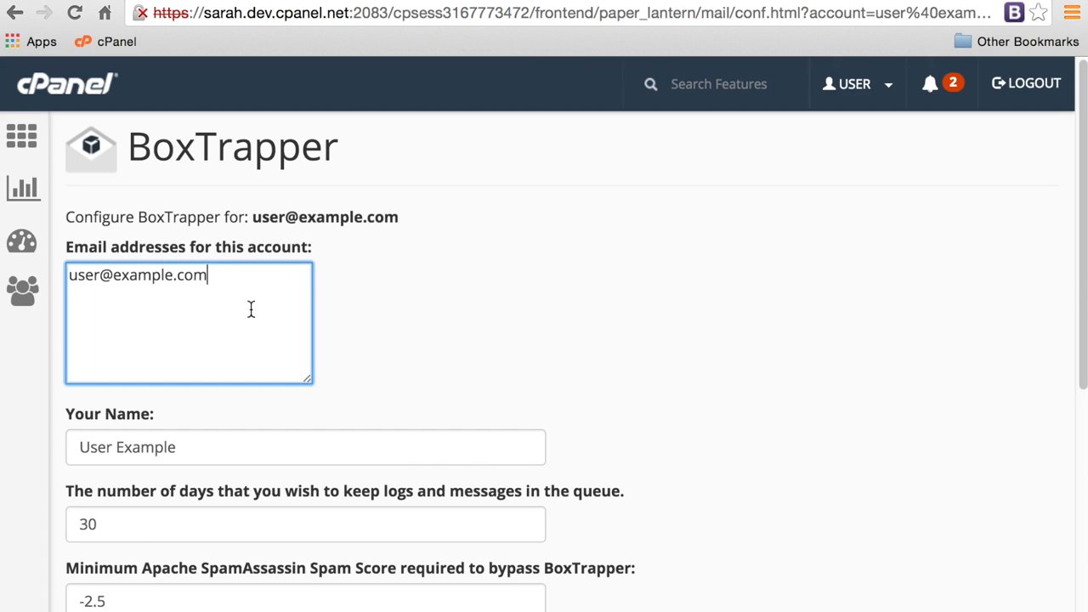
{"action": "left_click_drag", "start_coordinate": [248, 445], "coordinate": [60, 451]}
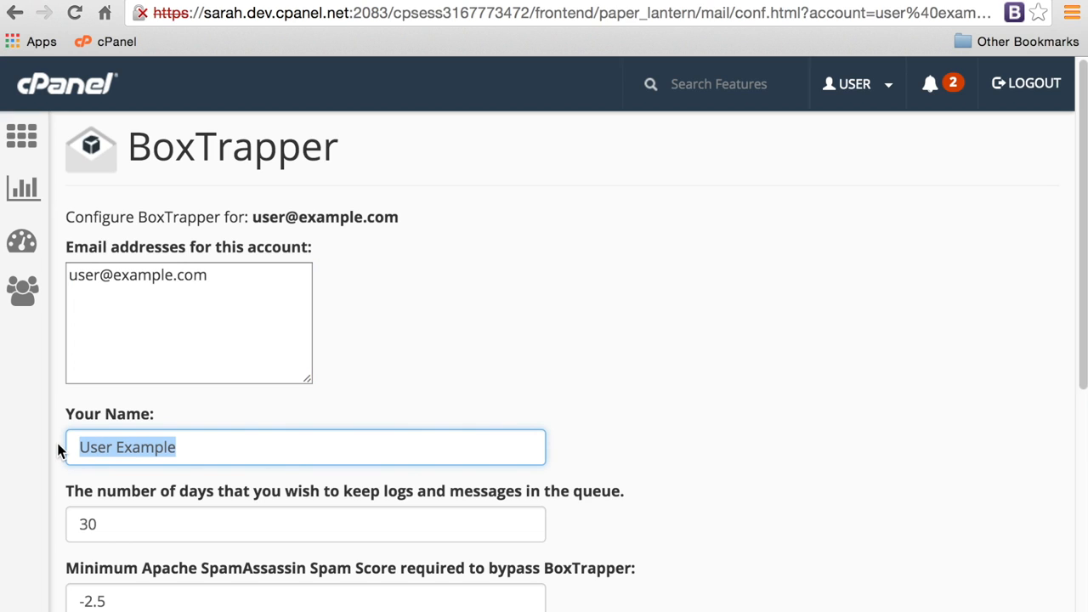
{"action": "type", "text": "John Doe"}
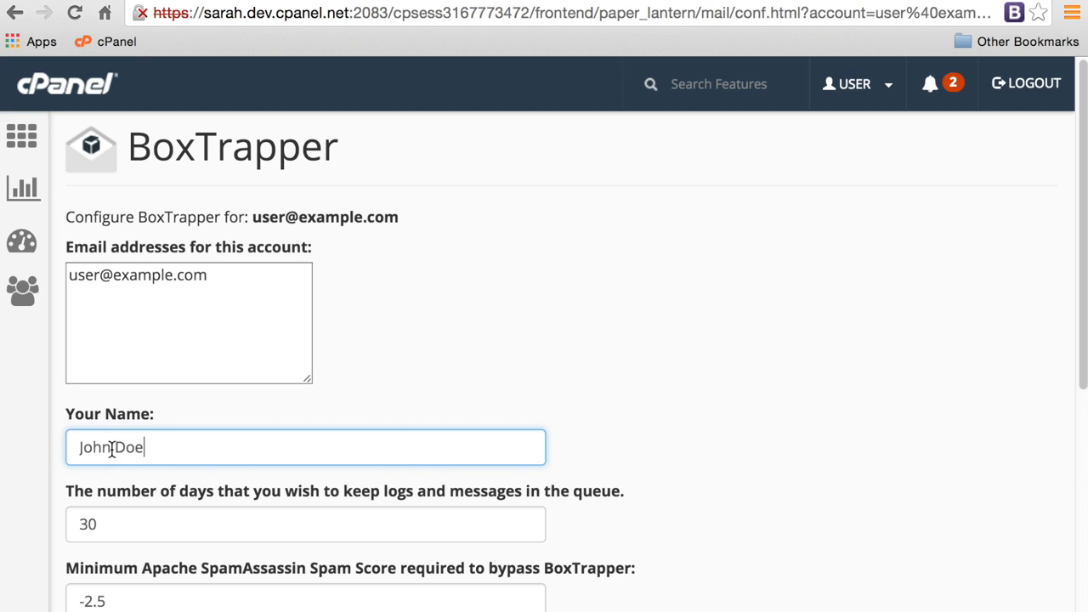
{"action": "left_click_drag", "start_coordinate": [121, 524], "coordinate": [69, 508]}
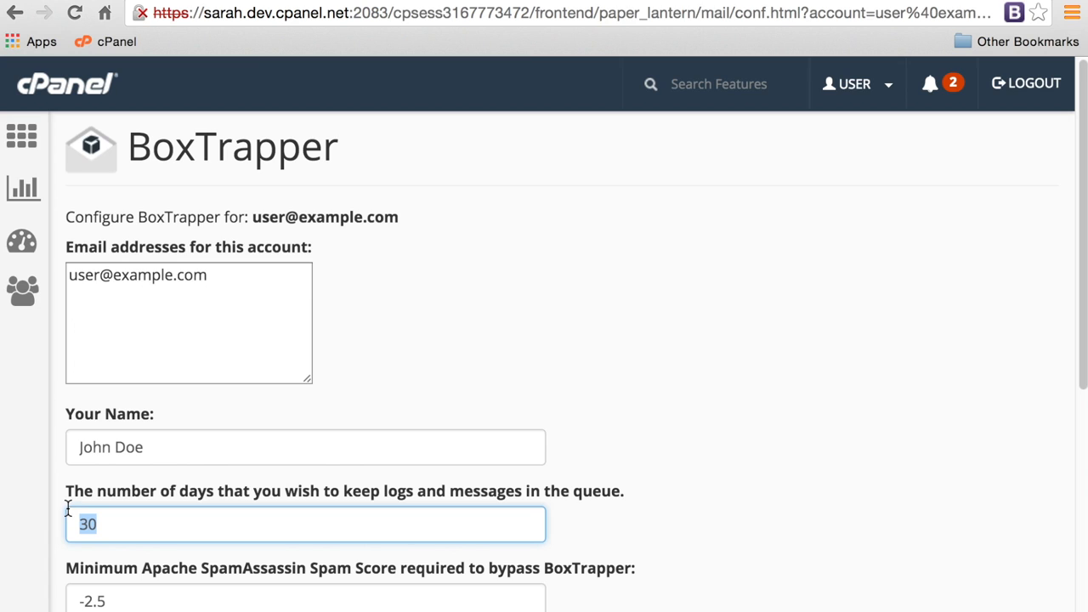
{"action": "type", "text": "15"}
Set the minimum SpamAssassin score for bypassing BoxTrapper to -2.5.
{"action": "scroll", "coordinate": [204, 466], "scroll_direction": "down", "scroll_amount": 2}
{"action": "scroll", "coordinate": [202, 462], "scroll_direction": "down", "scroll_amount": 5}
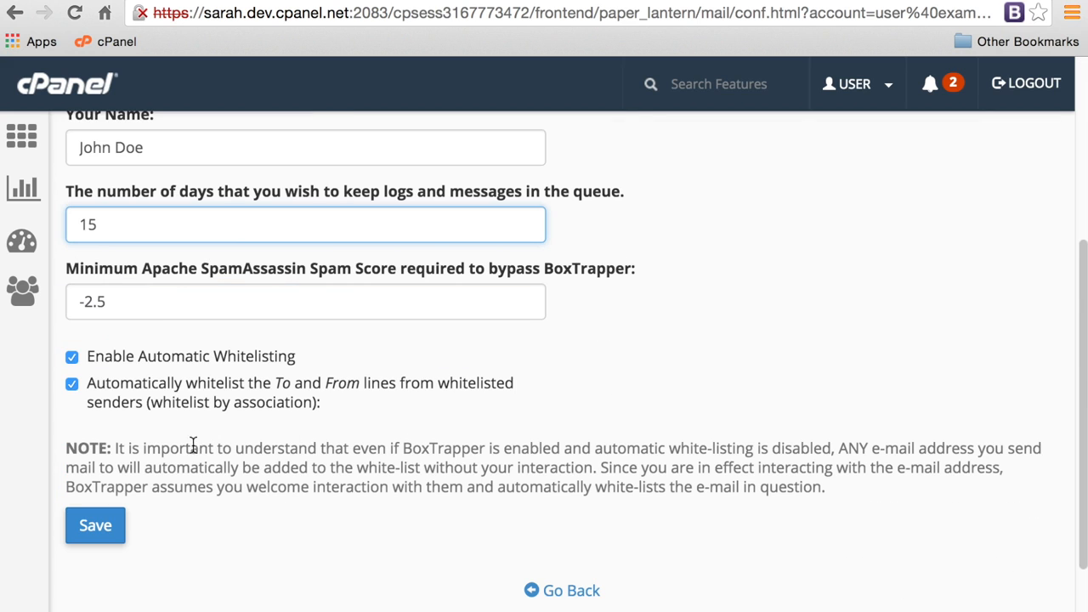
{"action": "left_click", "coordinate": [102, 301]}
{"action": "left_click_drag", "start_coordinate": [102, 301], "coordinate": [61, 295]}
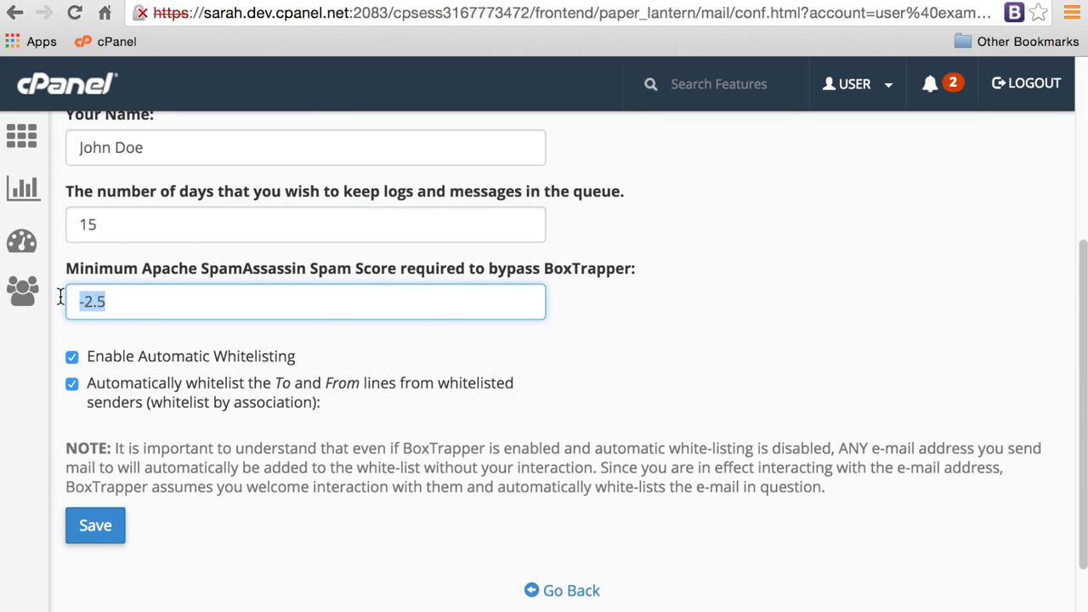
{"action": "type", "text": "-2.5"}
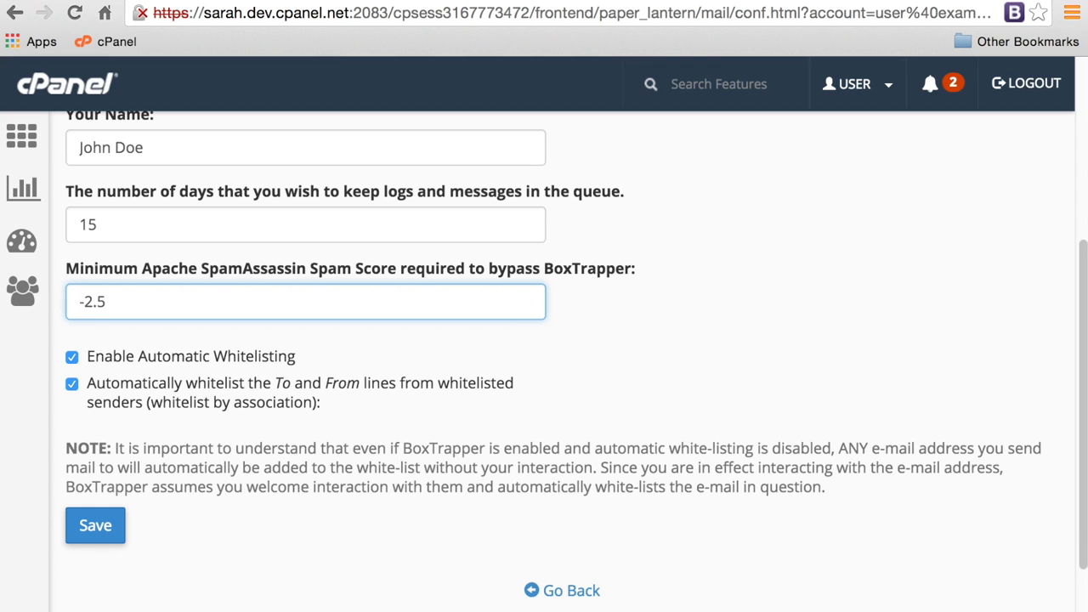
Turn off automatic whitelisting and To/From whitelisting, save, and return to the account's BoxTrapper page.
{"action": "left_click", "coordinate": [72, 358]}
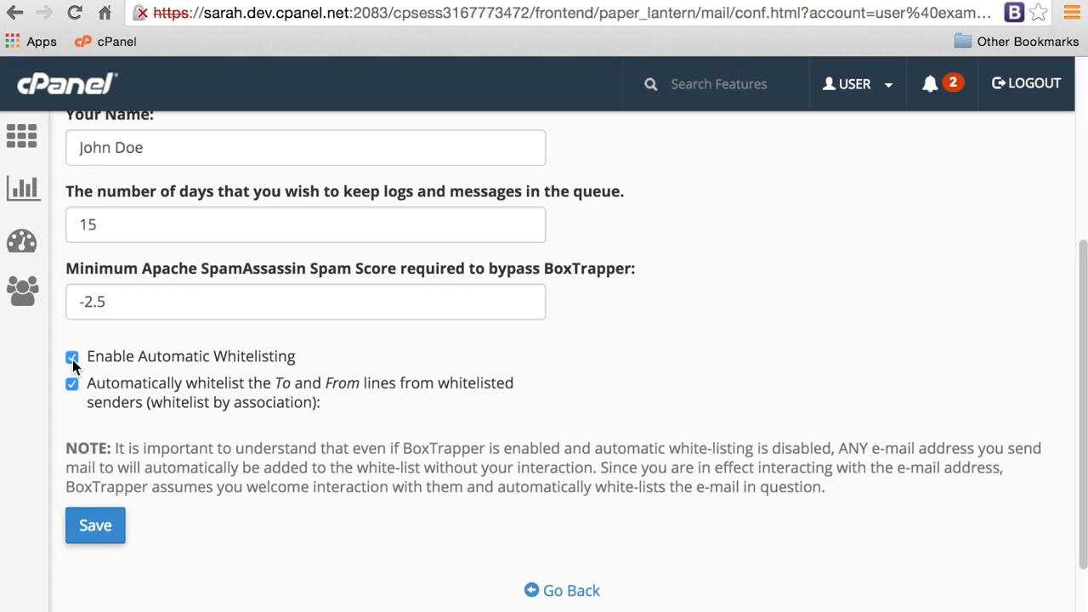
{"action": "left_click", "coordinate": [72, 384]}
{"action": "left_click", "coordinate": [104, 529]}
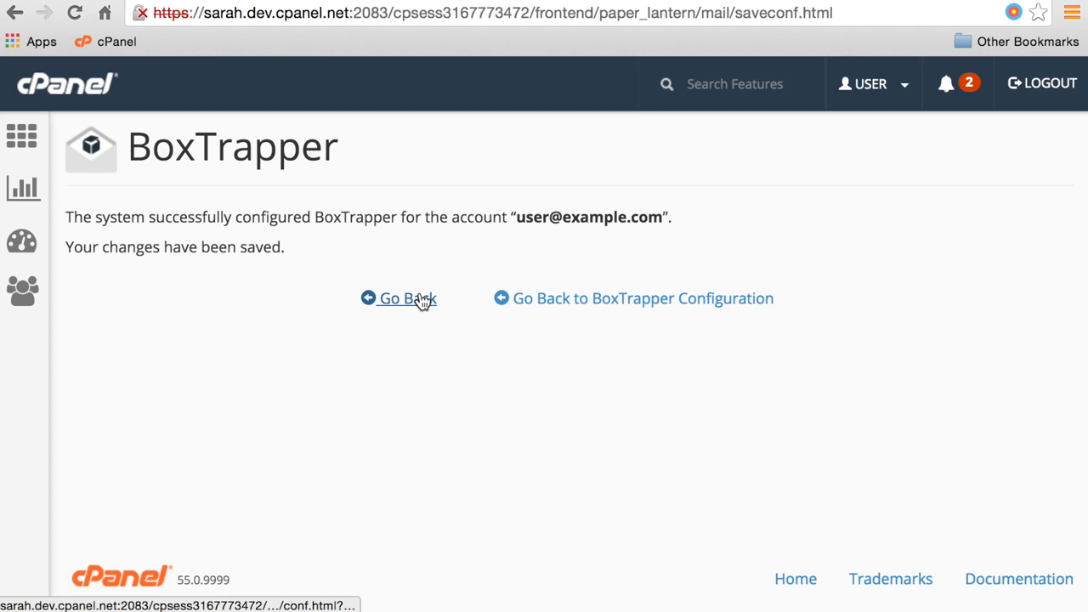
{"action": "left_click", "coordinate": [592, 302]}
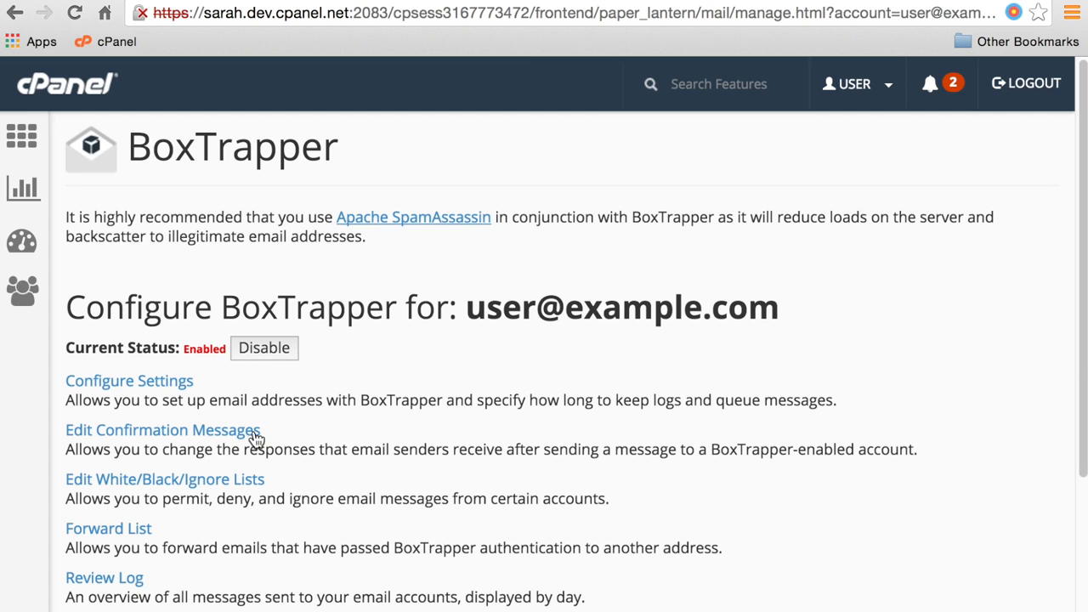
Open Edit Confirmation Messages to list verifyreleased, verify, returnverify and blacklist.
{"action": "left_click", "coordinate": [228, 435]}
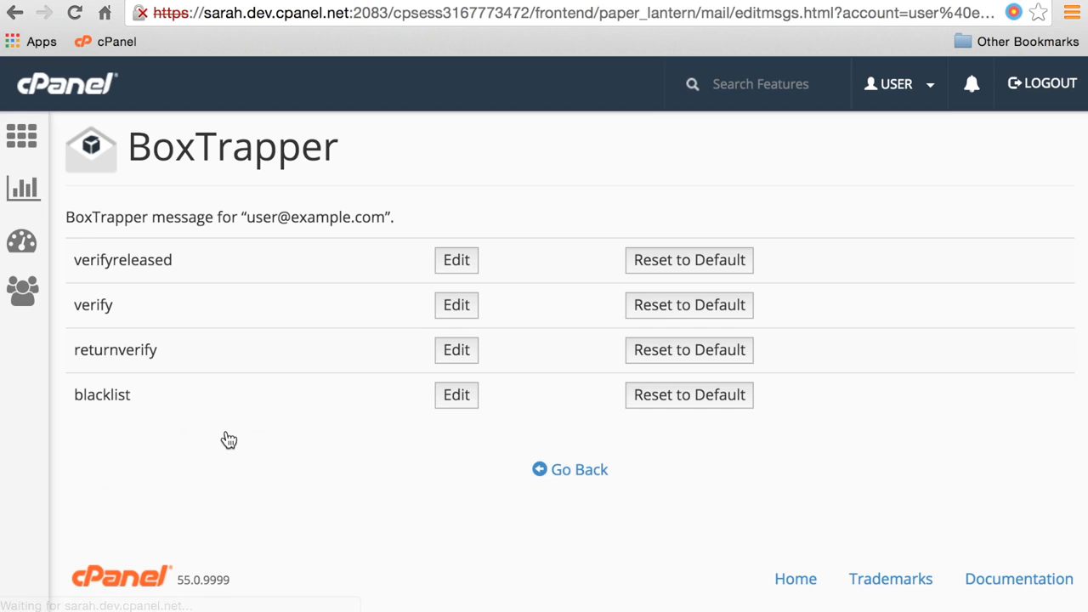
Replace the blacklist message's two explanation lines with 'Nyah! Nyah!' and save it.
{"action": "left_click", "coordinate": [459, 400]}
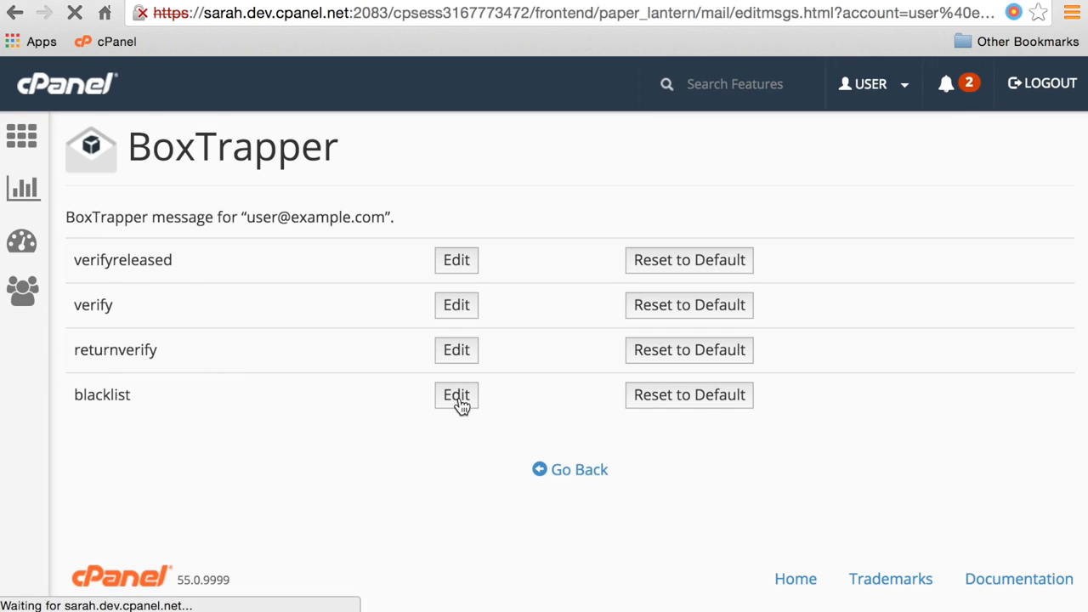
{"action": "scroll", "coordinate": [146, 333], "scroll_direction": "down", "scroll_amount": 1}
{"action": "left_click_drag", "start_coordinate": [81, 301], "coordinate": [608, 340]}
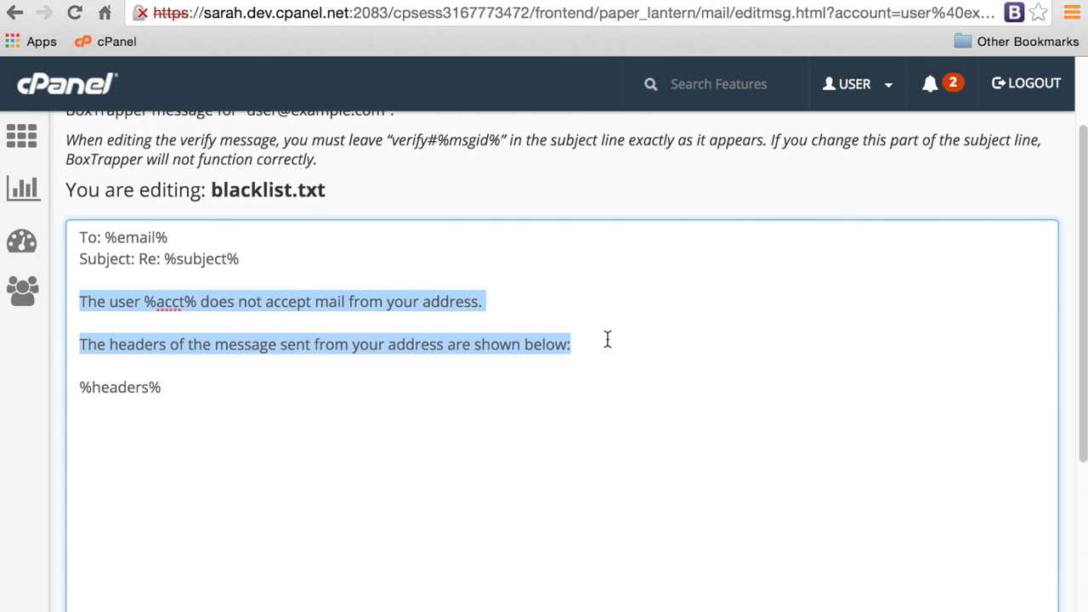
{"action": "type", "text": "Nyah! Nyah!"}
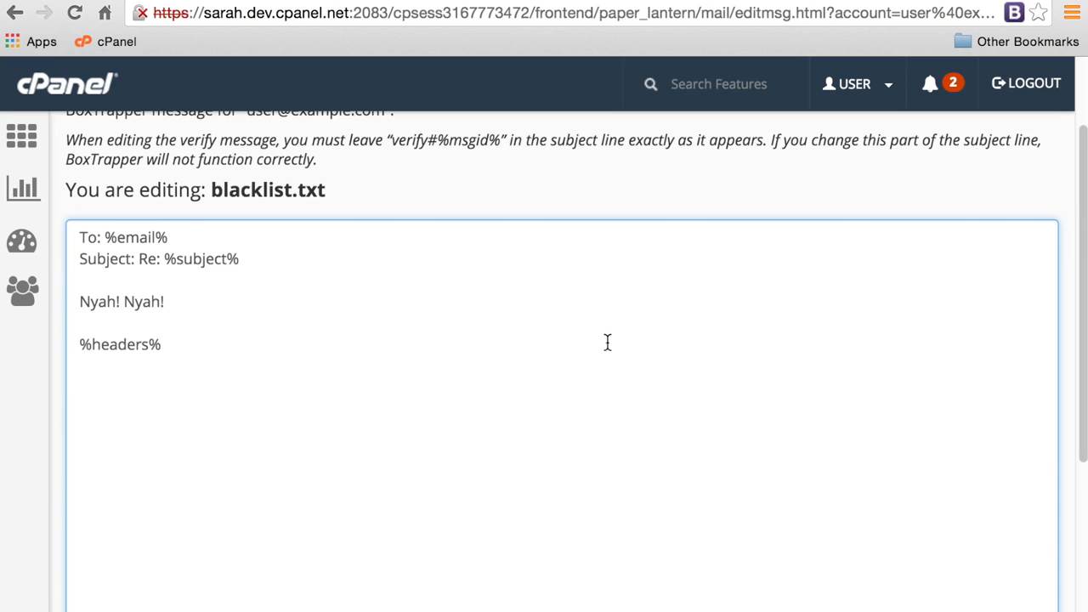
{"action": "scroll", "coordinate": [608, 342], "scroll_direction": "down", "scroll_amount": 1}
{"action": "scroll", "coordinate": [608, 341], "scroll_direction": "down", "scroll_amount": 5}
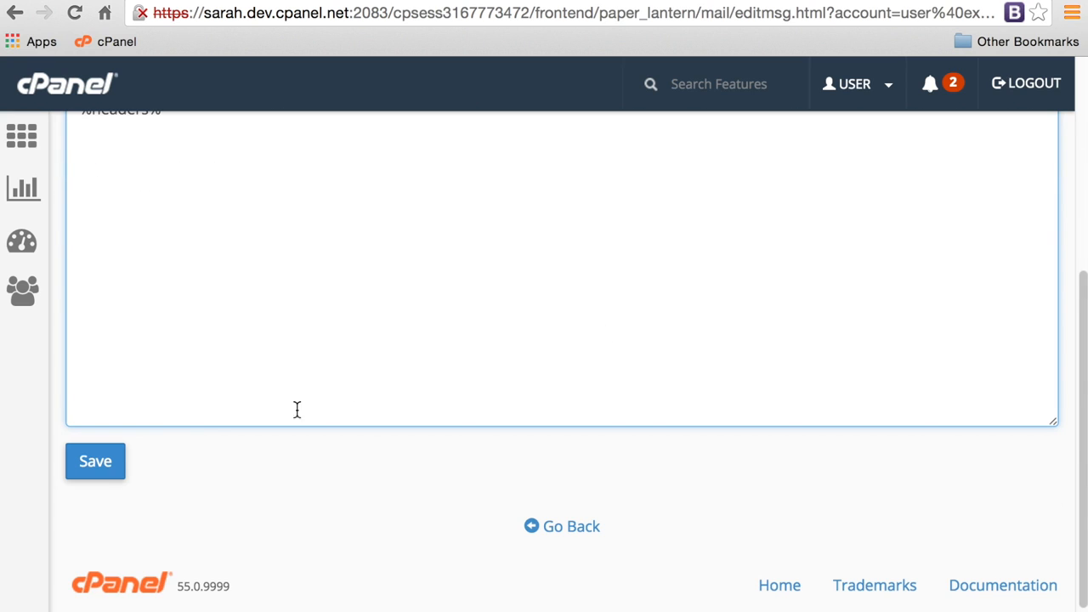
{"action": "left_click", "coordinate": [109, 470]}
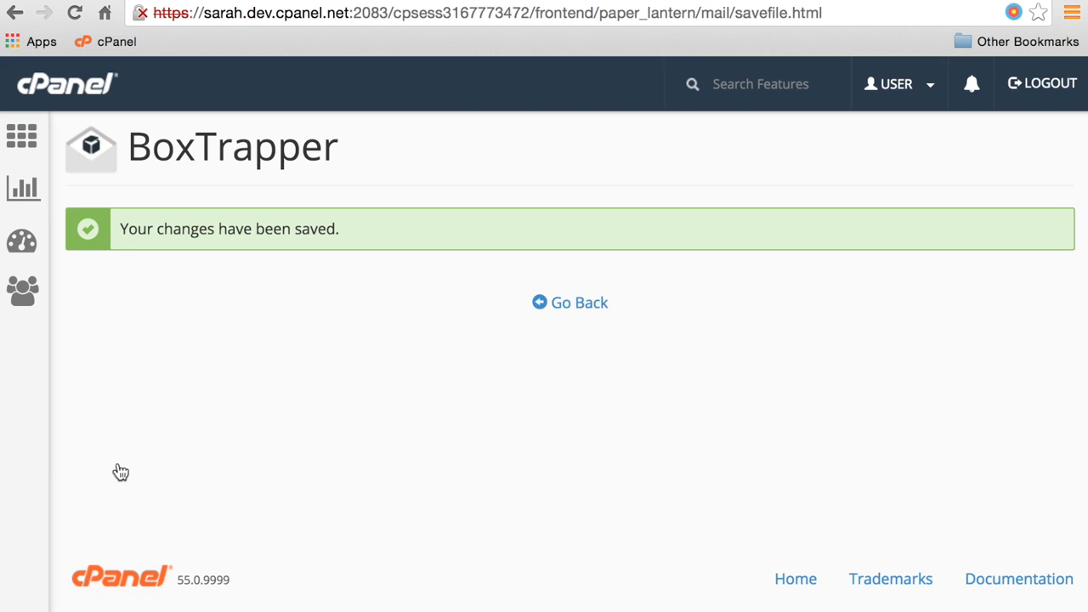
{"action": "left_click", "coordinate": [568, 308]}
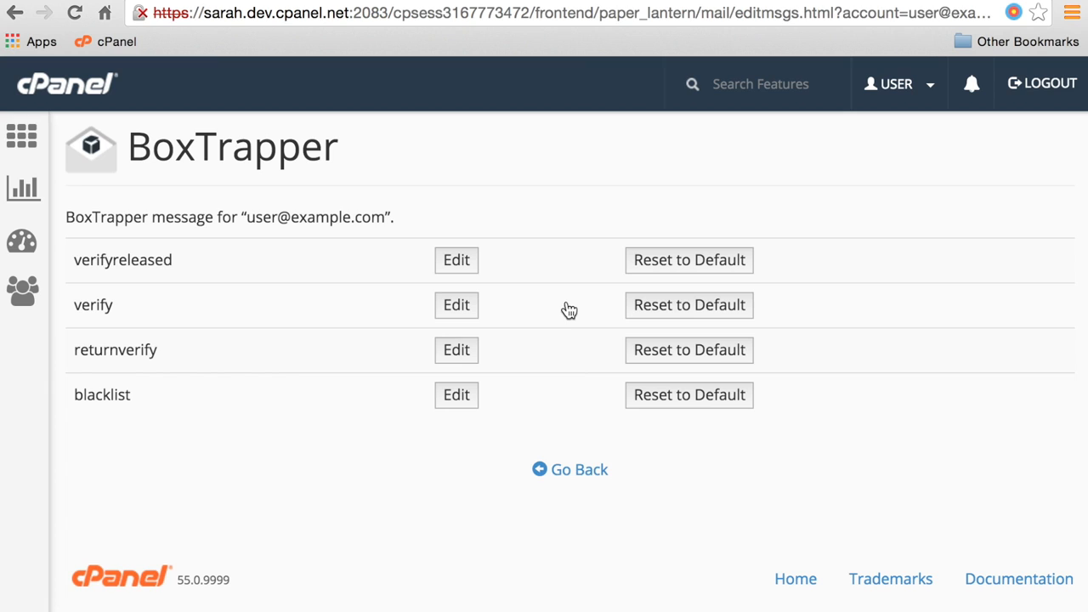
Reset the blacklist message to its default text and return to the message list.
{"action": "left_click", "coordinate": [668, 403]}
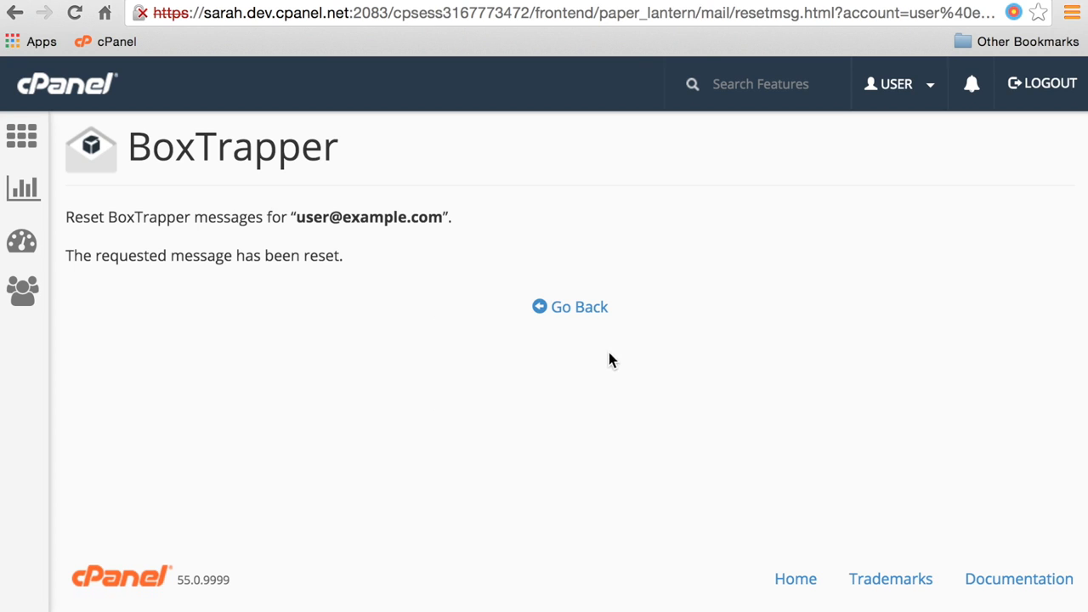
{"action": "left_click", "coordinate": [583, 316]}
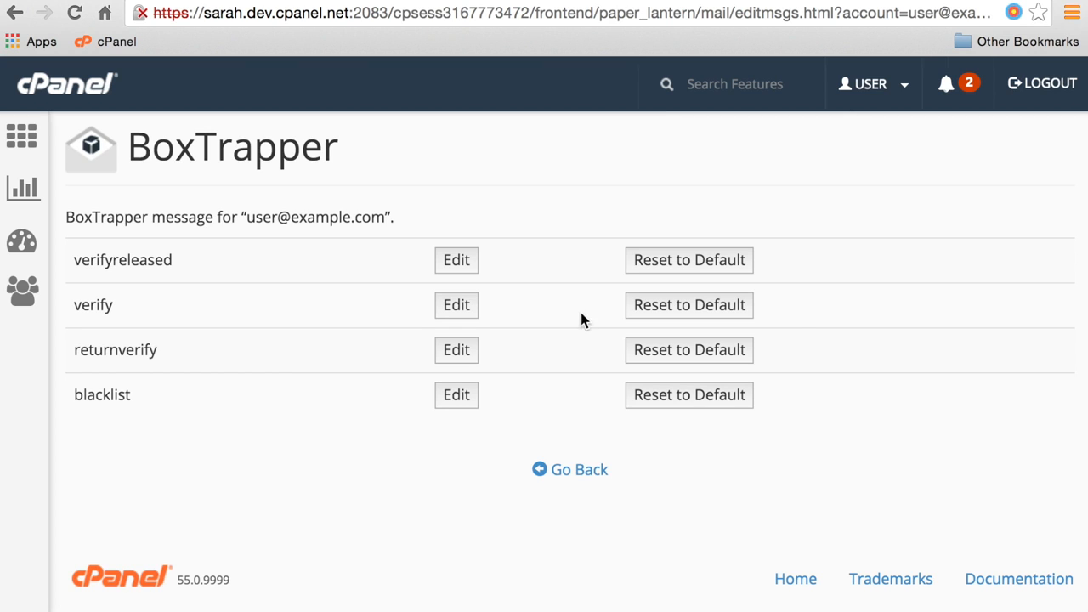
Return to the BoxTrapper options and open the Whitelist from the White/Black/Ignore Lists page.
{"action": "left_click", "coordinate": [569, 473]}
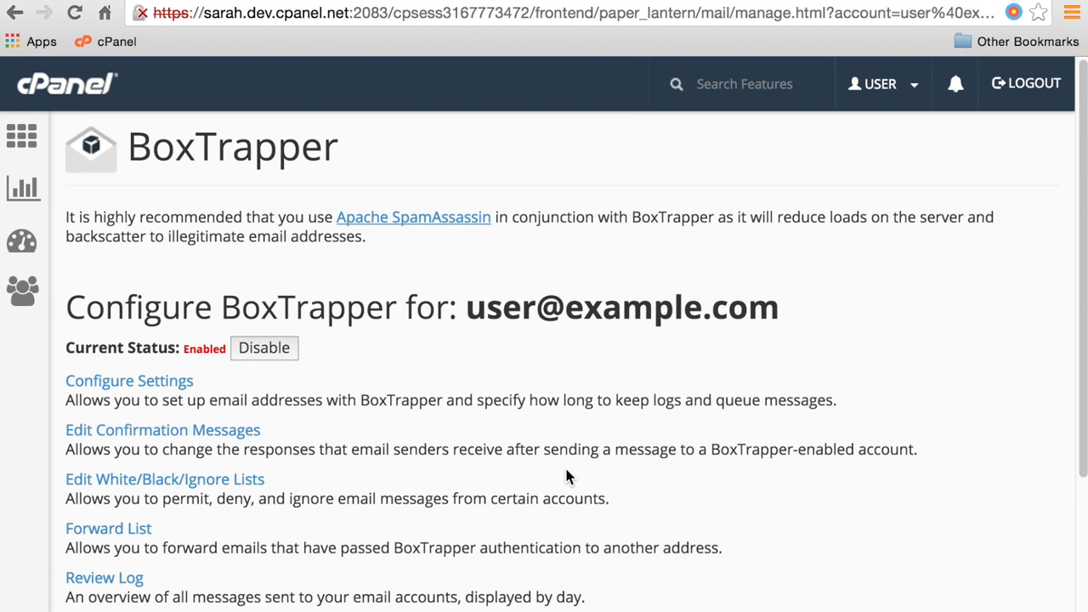
{"action": "left_click", "coordinate": [208, 487]}
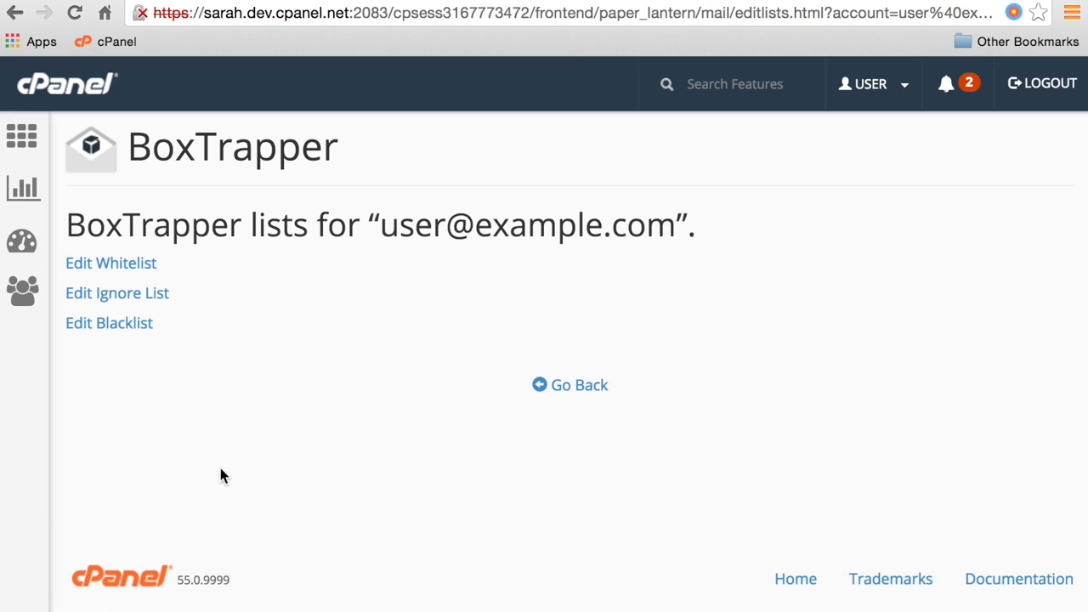
{"action": "left_click", "coordinate": [138, 268]}
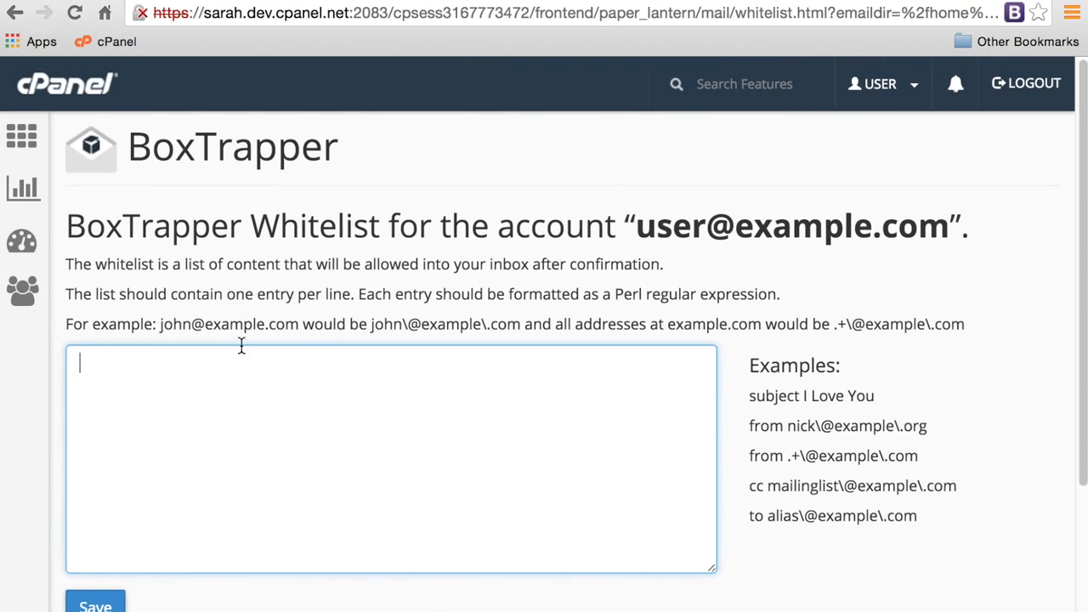
Add a regex-escaped example.com sender address to the whitelist and save it.
{"action": "type", "text": "fred"}
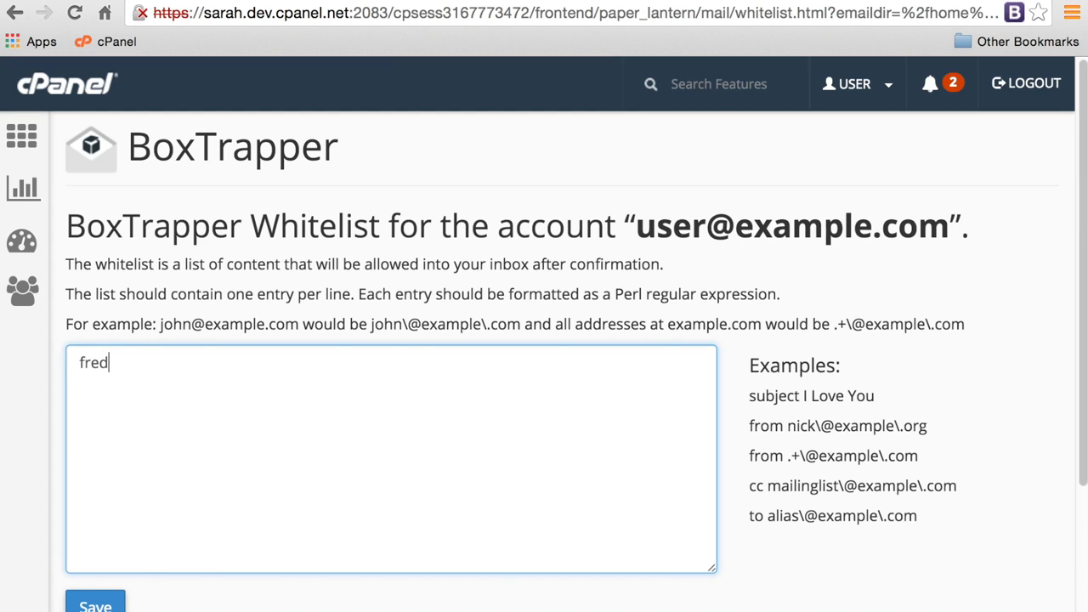
{"action": "type", "text": "\\@example\\.com"}
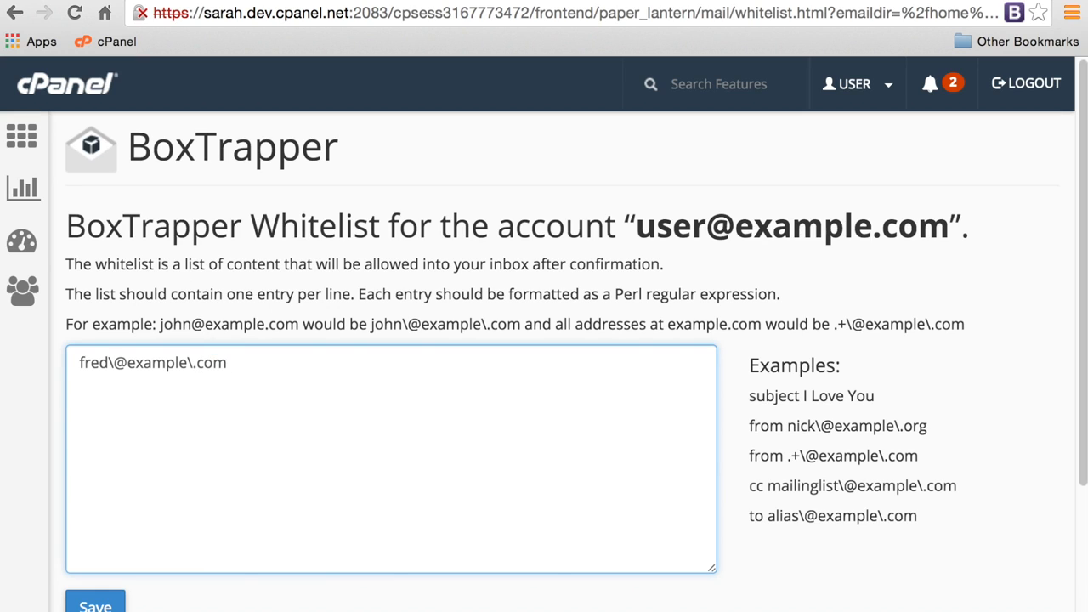
{"action": "left_click", "coordinate": [120, 604]}
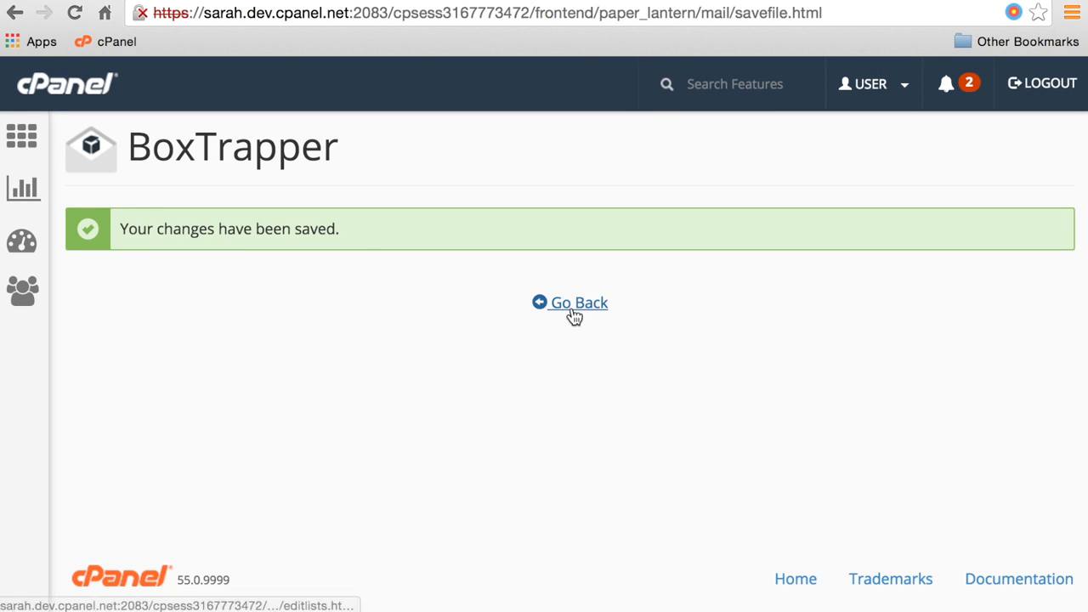
{"action": "left_click", "coordinate": [574, 314]}
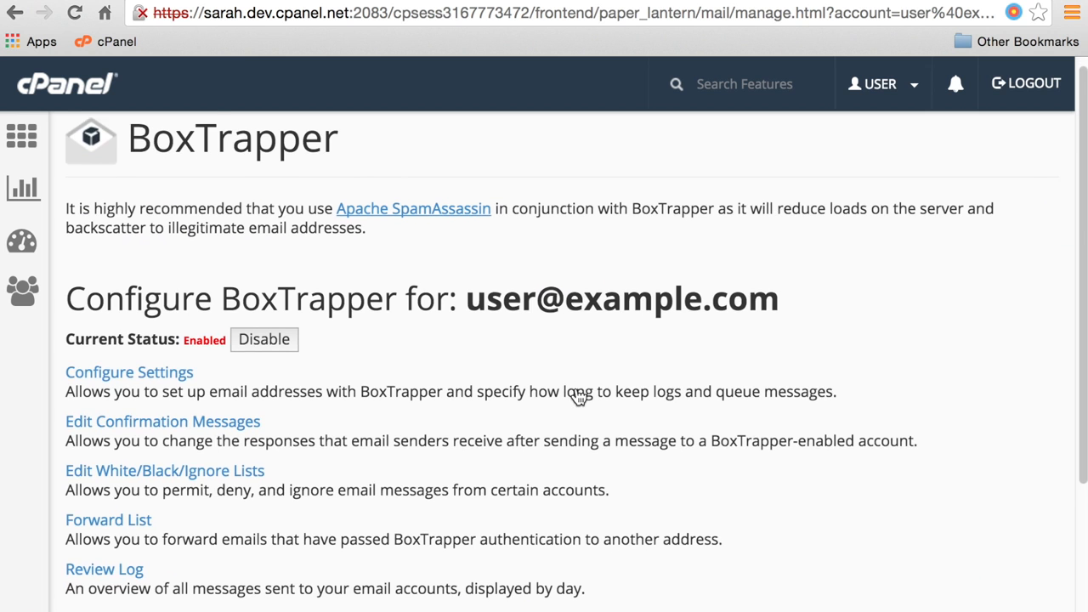
Add a forwarding e-mail address to the BoxTrapper forward list, save it, and return to configuration.
{"action": "scroll", "coordinate": [578, 397], "scroll_direction": "down", "scroll_amount": 2}
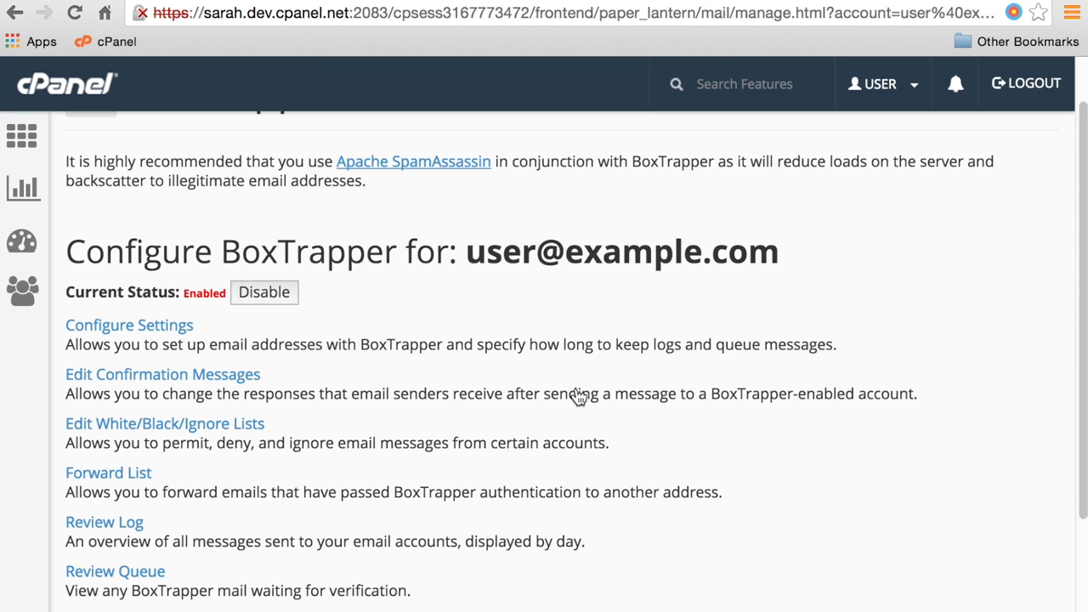
{"action": "scroll", "coordinate": [578, 442], "scroll_direction": "down", "scroll_amount": 1}
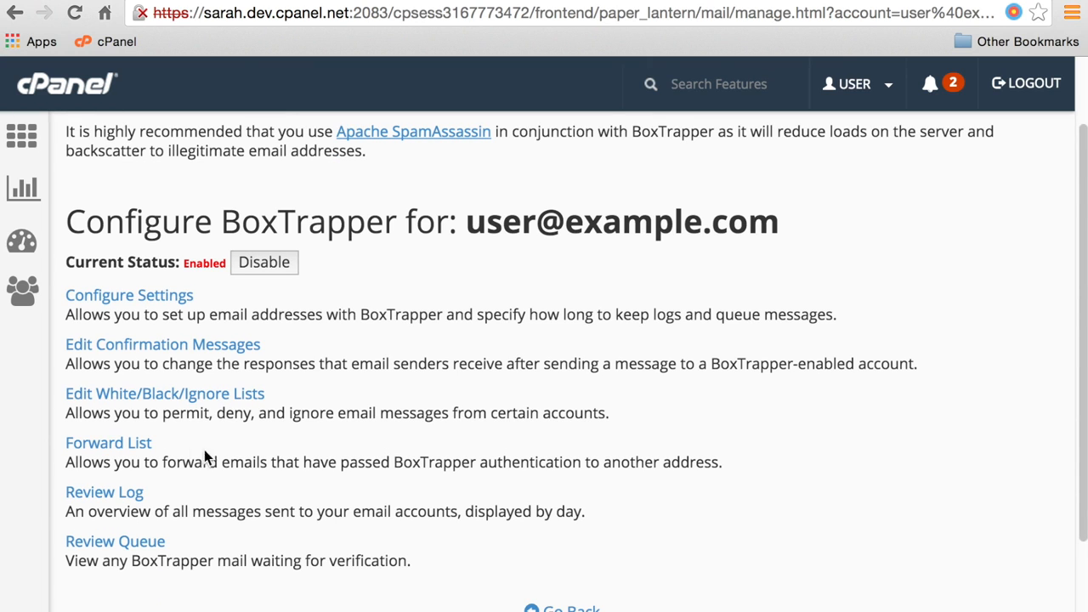
{"action": "left_click", "coordinate": [132, 448]}
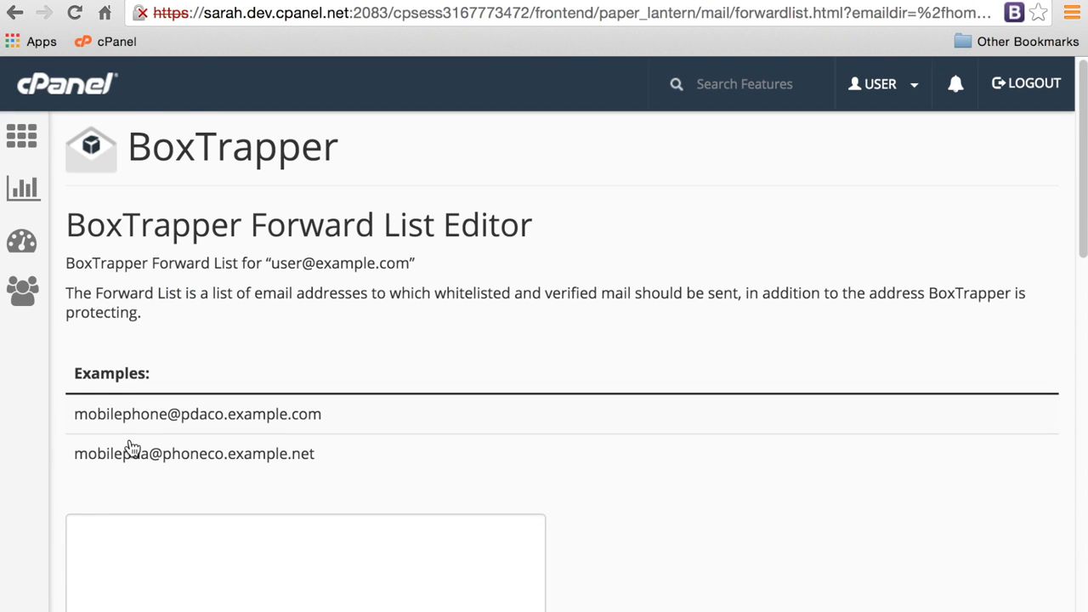
{"action": "scroll", "coordinate": [495, 374], "scroll_direction": "down", "scroll_amount": 4}
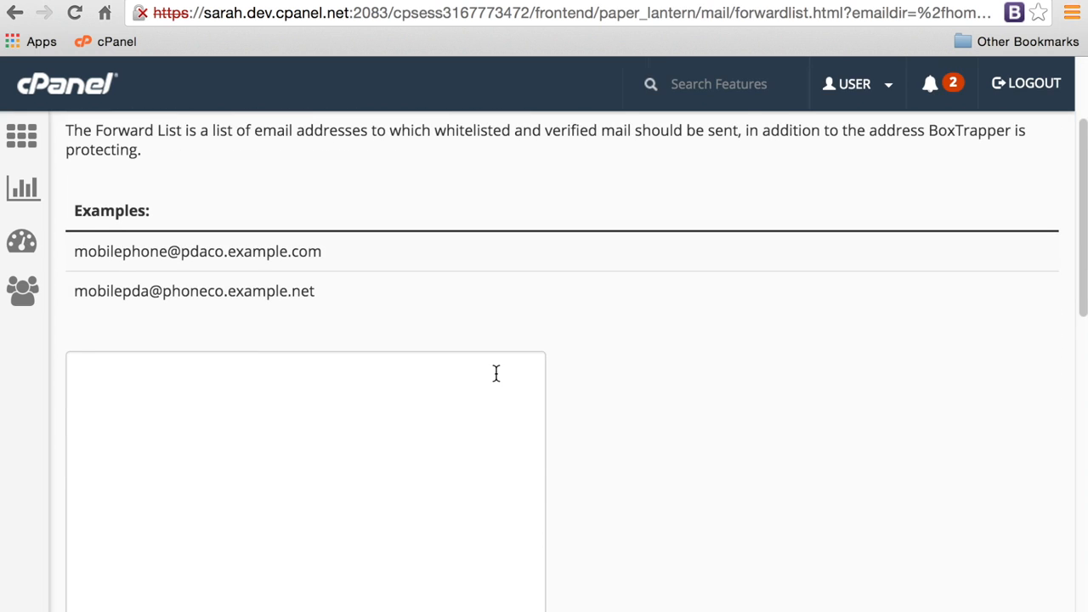
{"action": "scroll", "coordinate": [494, 375], "scroll_direction": "down", "scroll_amount": 1}
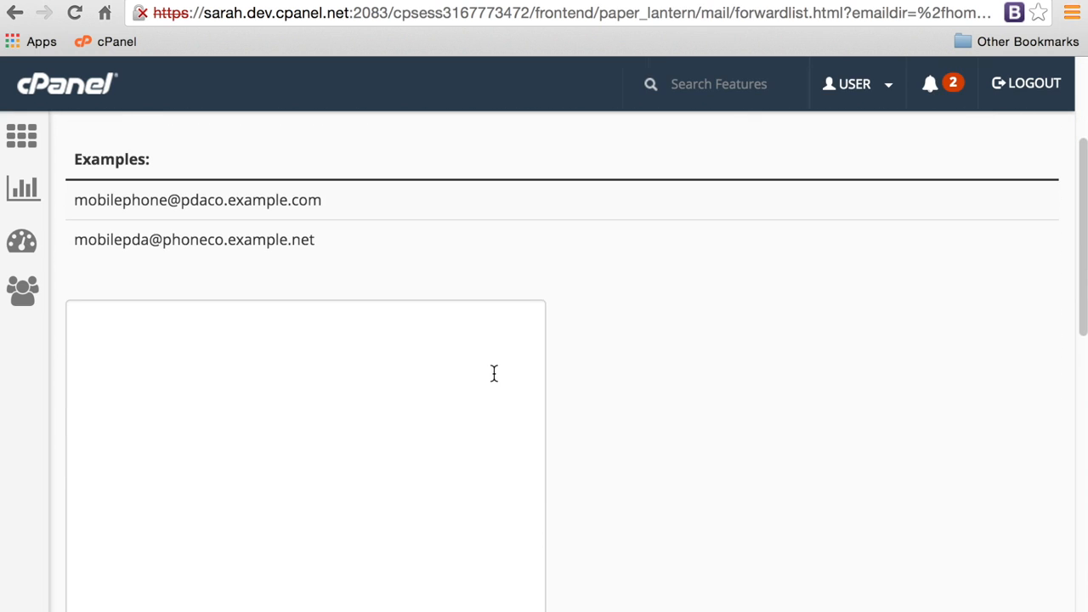
{"action": "left_click", "coordinate": [420, 385]}
{"action": "type", "text": "backwards@"}
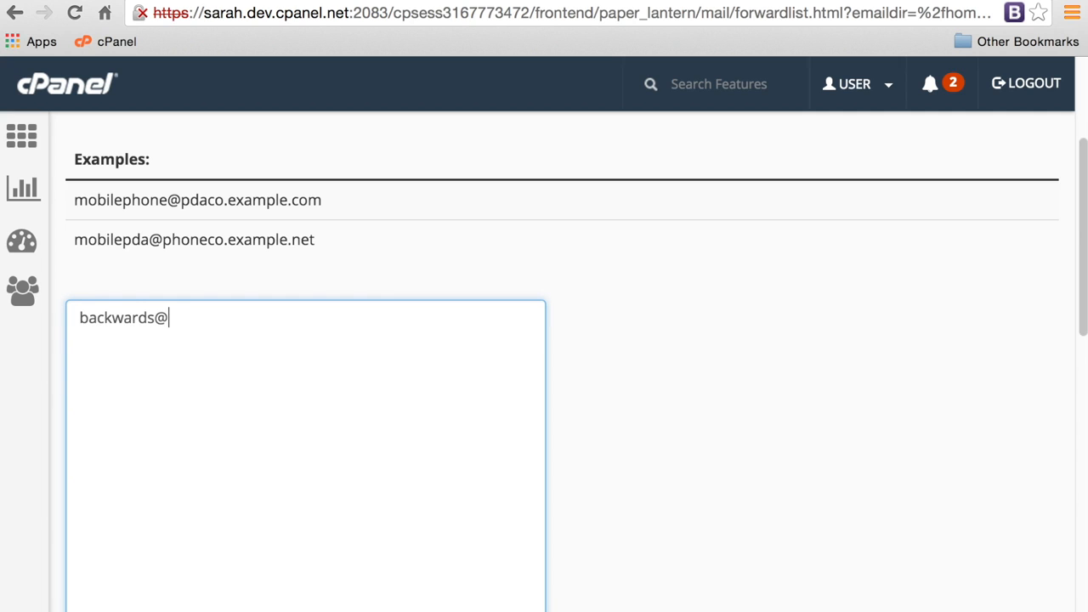
{"action": "type", "text": "example.com"}
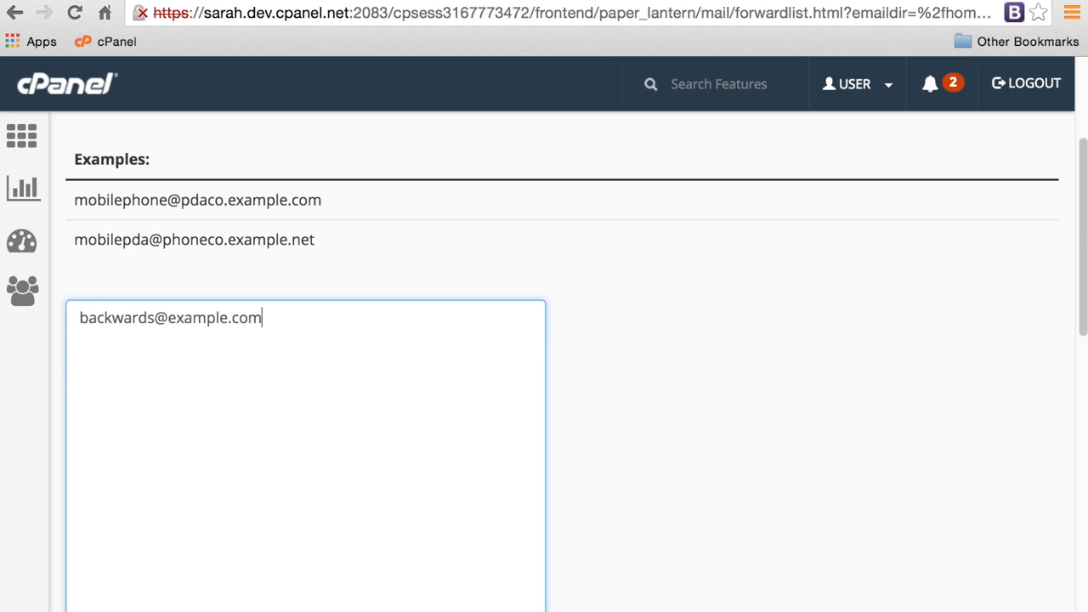
{"action": "scroll", "coordinate": [391, 408], "scroll_direction": "down", "scroll_amount": 7}
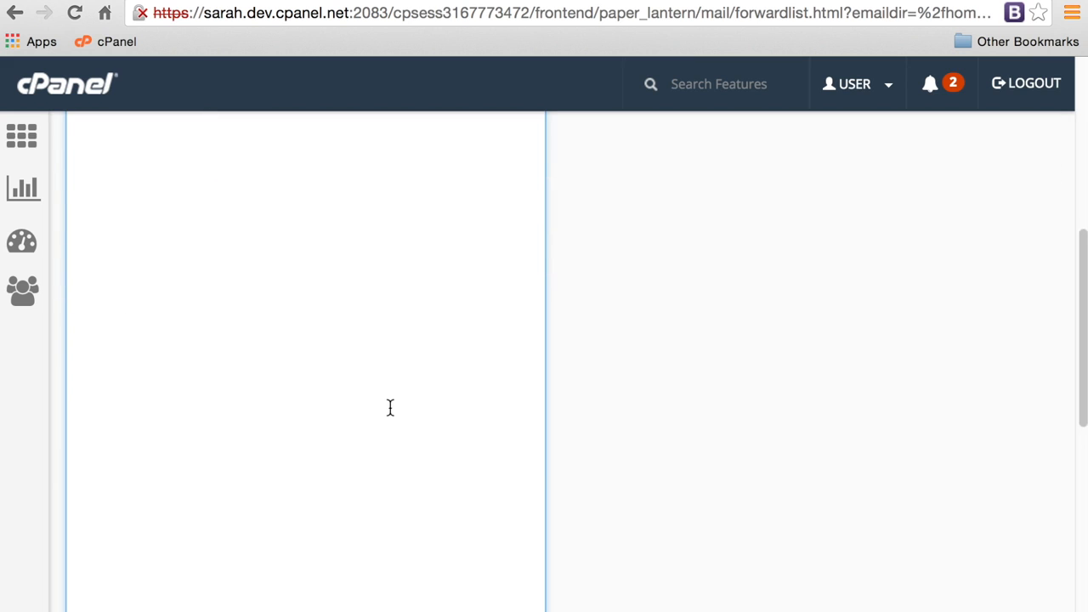
{"action": "left_click", "coordinate": [94, 456]}
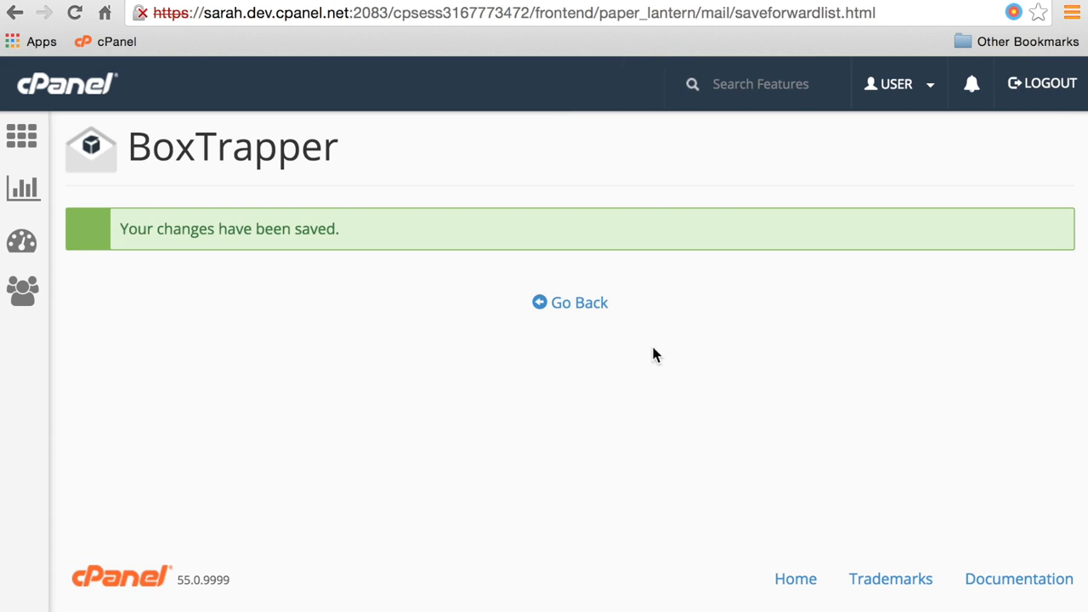
{"action": "left_click", "coordinate": [579, 316]}
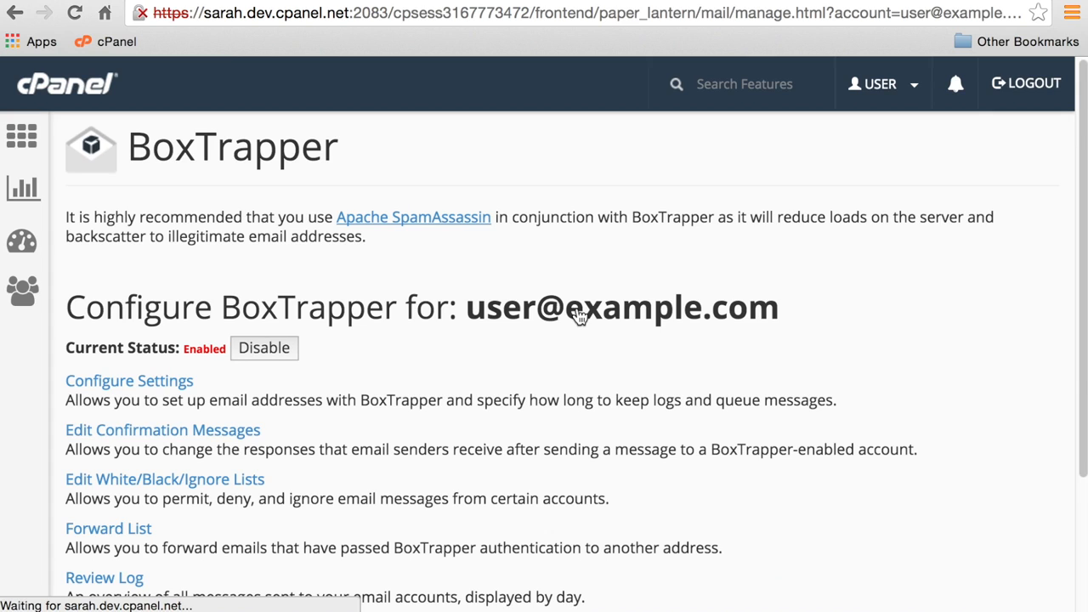
Review the empty BoxTrapper logs for 01-24-2016 and 01-25-2016, then return to the configuration page.
{"action": "scroll", "coordinate": [575, 327], "scroll_direction": "down", "scroll_amount": 1}
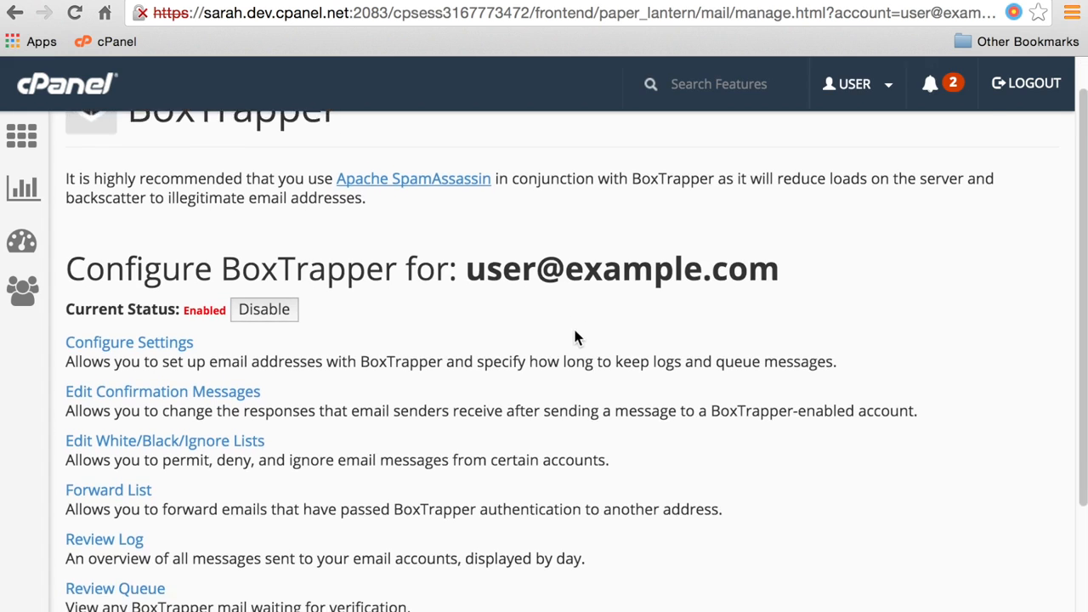
{"action": "scroll", "coordinate": [574, 337], "scroll_direction": "down", "scroll_amount": 2}
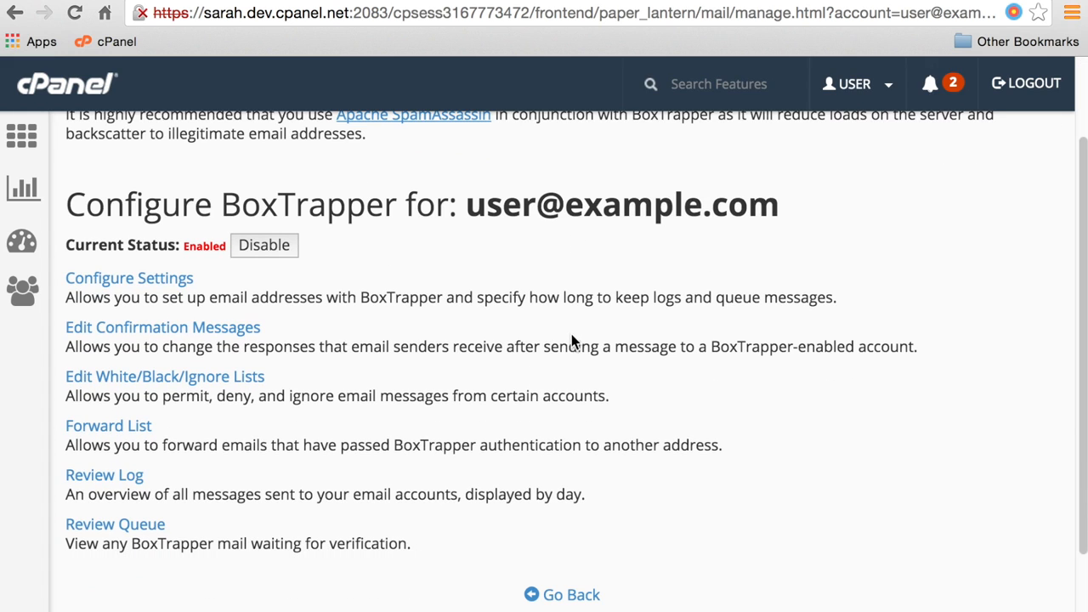
{"action": "left_click", "coordinate": [106, 476]}
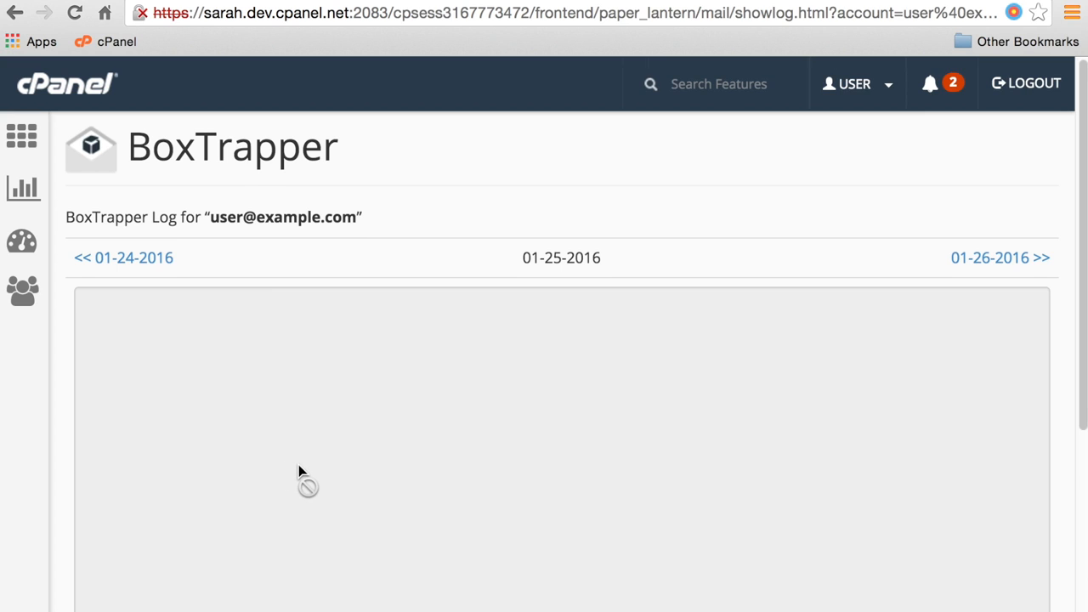
{"action": "scroll", "coordinate": [298, 470], "scroll_direction": "down", "scroll_amount": 2}
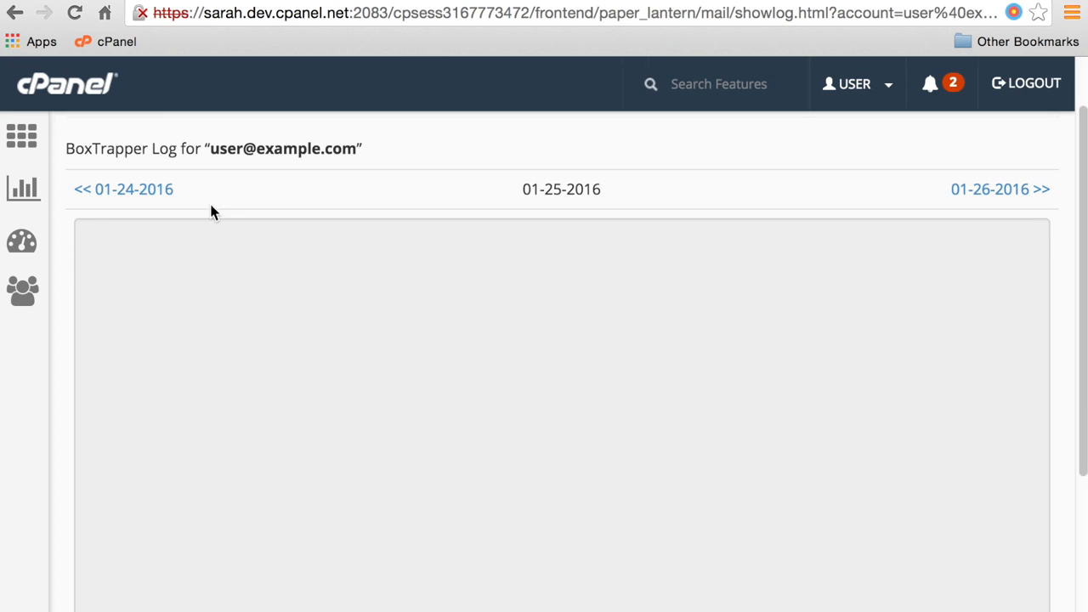
{"action": "left_click", "coordinate": [129, 191]}
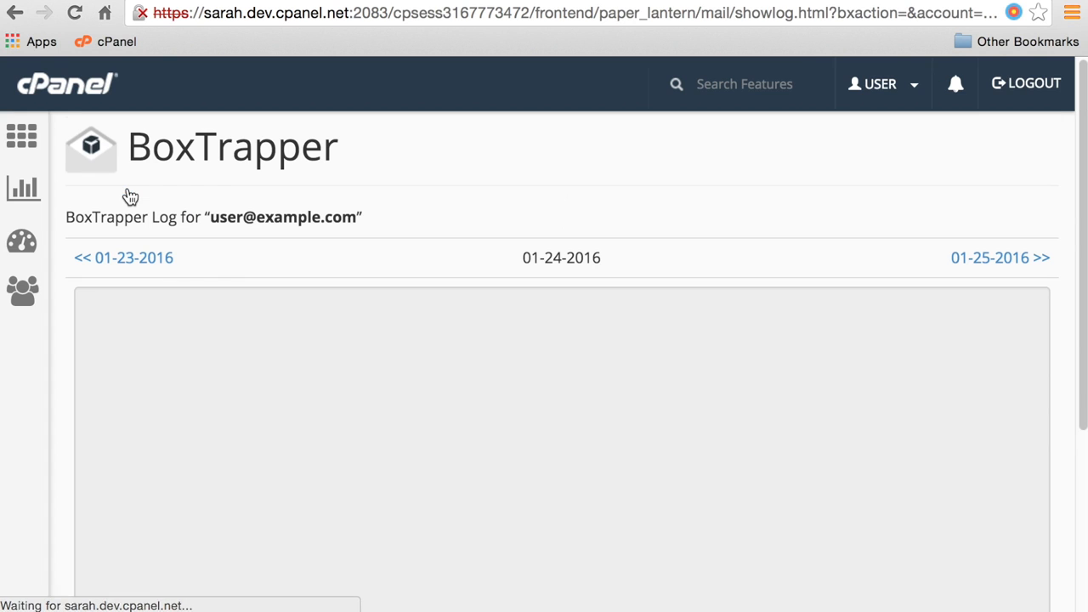
{"action": "left_click", "coordinate": [1019, 271]}
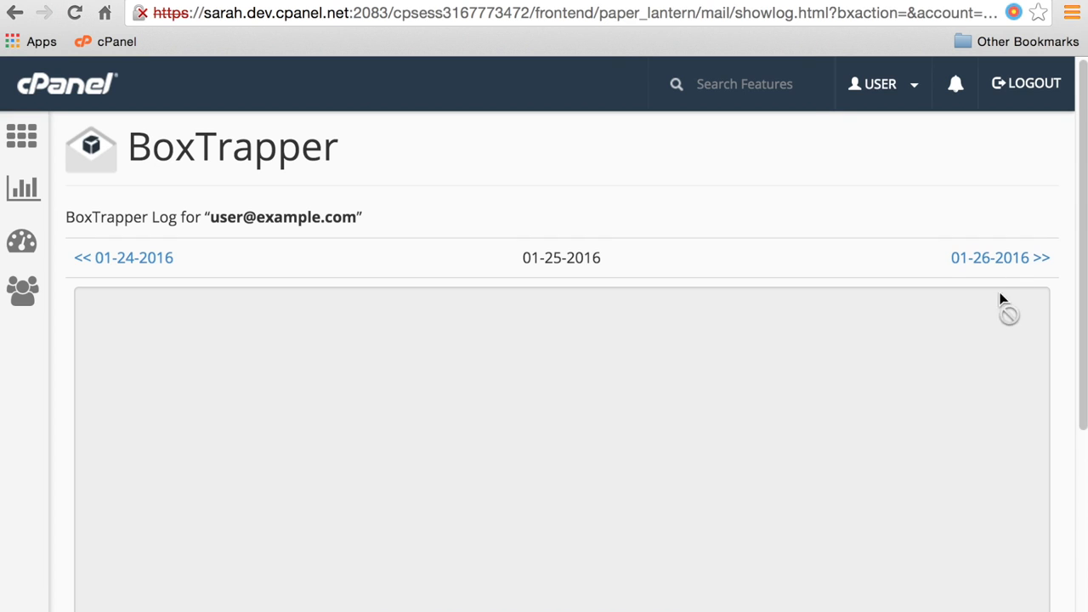
{"action": "scroll", "coordinate": [485, 413], "scroll_direction": "down", "scroll_amount": 3}
{"action": "scroll", "coordinate": [484, 414], "scroll_direction": "down", "scroll_amount": 2}
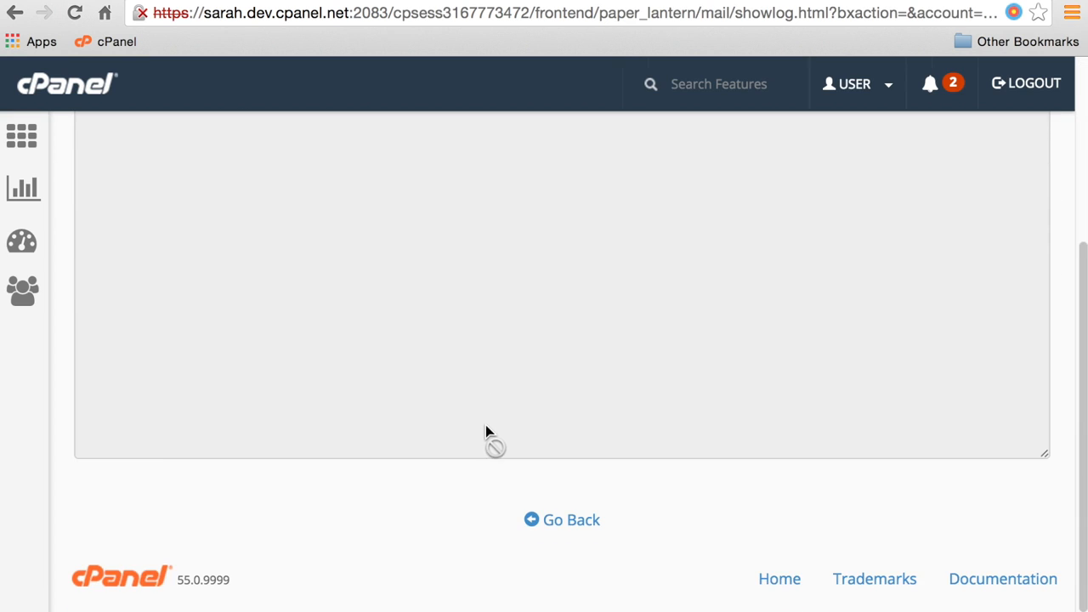
{"action": "left_click", "coordinate": [555, 527]}
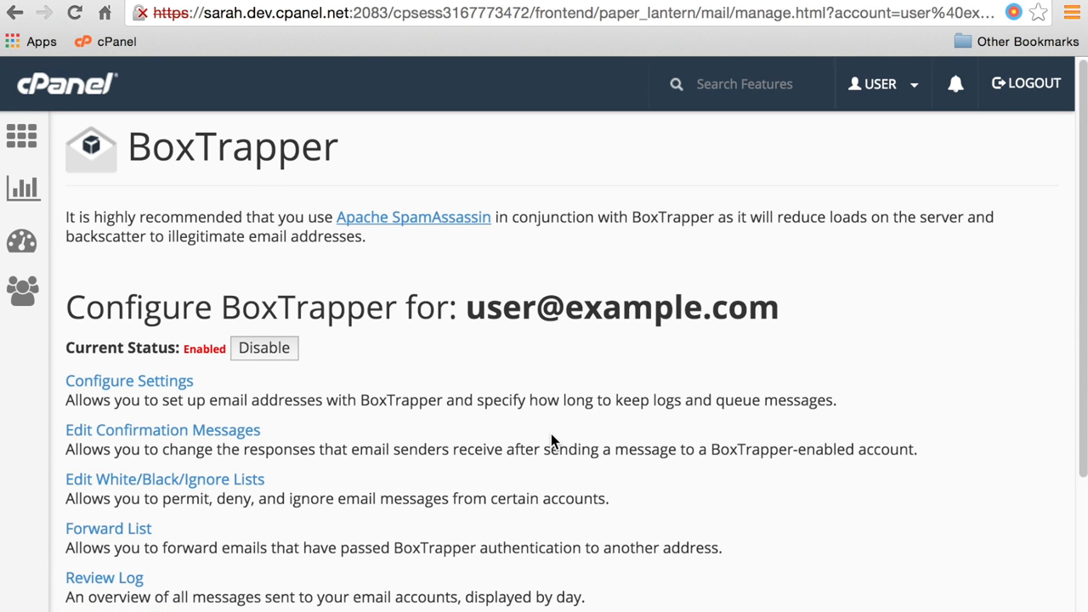
{"action": "scroll", "coordinate": [550, 434], "scroll_direction": "down", "scroll_amount": 3}
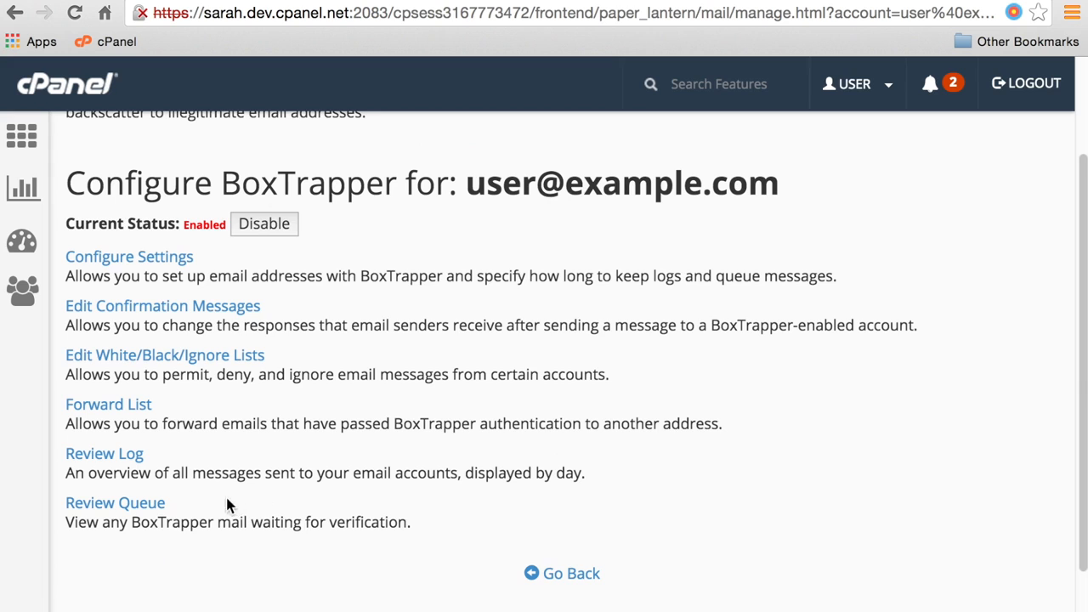
Open the BoxTrapper queue for 01-25-2016, keeping the search field on Sender.
{"action": "left_click", "coordinate": [155, 508]}
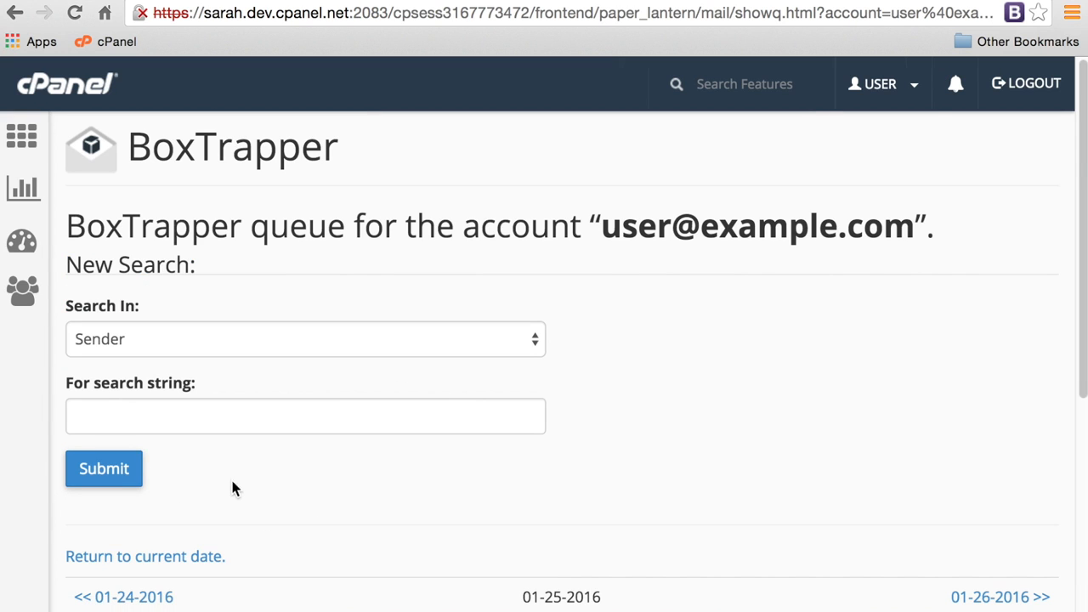
{"action": "left_click", "coordinate": [191, 340]}
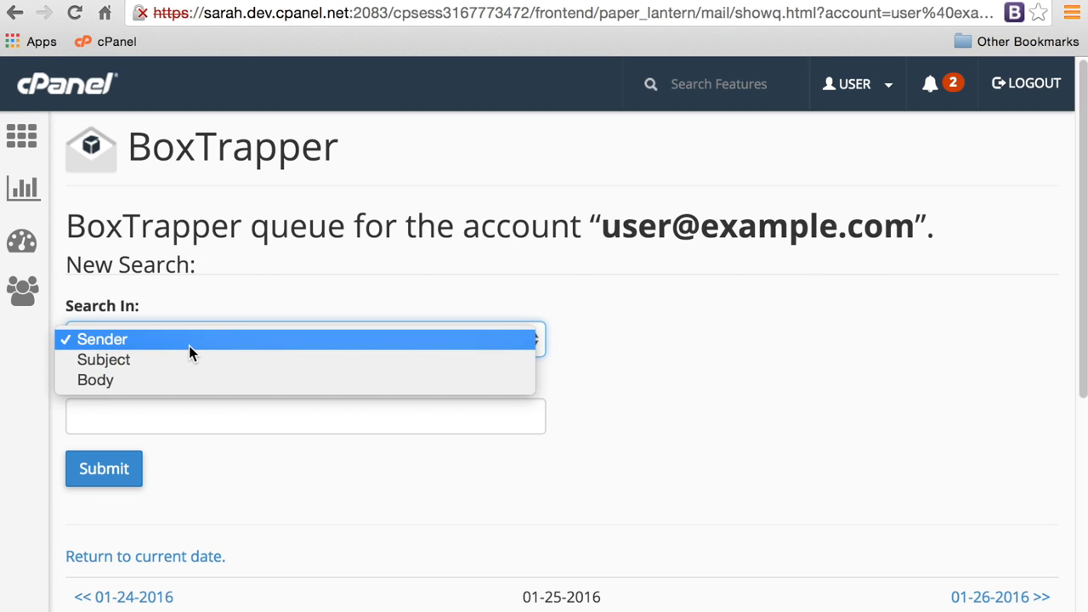
{"action": "left_click", "coordinate": [188, 345]}
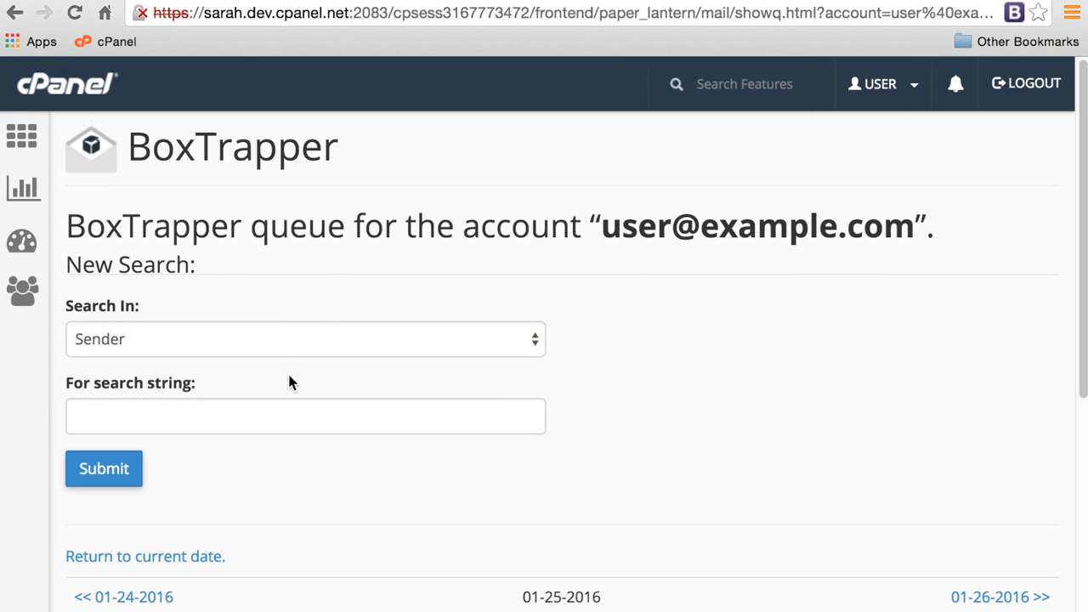
Submit the Whitelist and Deliver action on the queue.
{"action": "scroll", "coordinate": [288, 374], "scroll_direction": "down", "scroll_amount": 3}
{"action": "scroll", "coordinate": [289, 386], "scroll_direction": "down", "scroll_amount": 3}
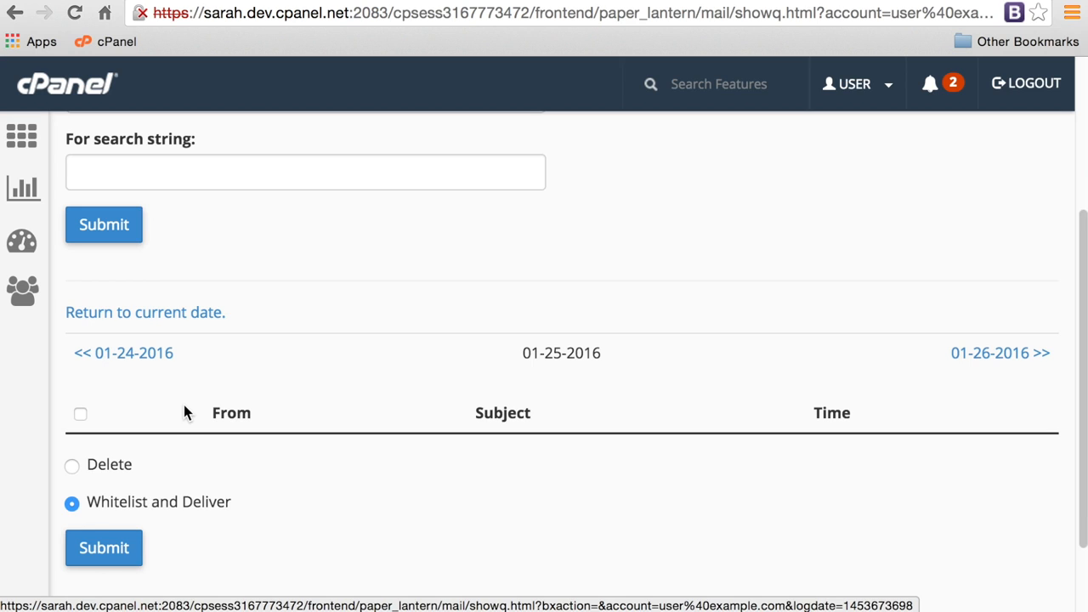
{"action": "left_click", "coordinate": [73, 466]}
{"action": "left_click", "coordinate": [72, 502]}
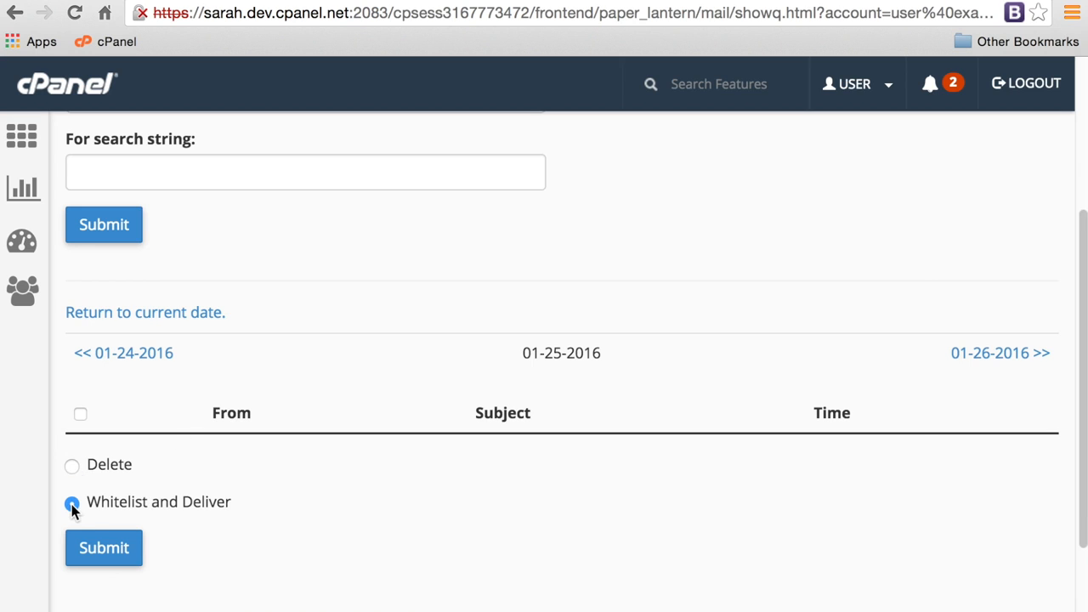
{"action": "left_click", "coordinate": [104, 549]}
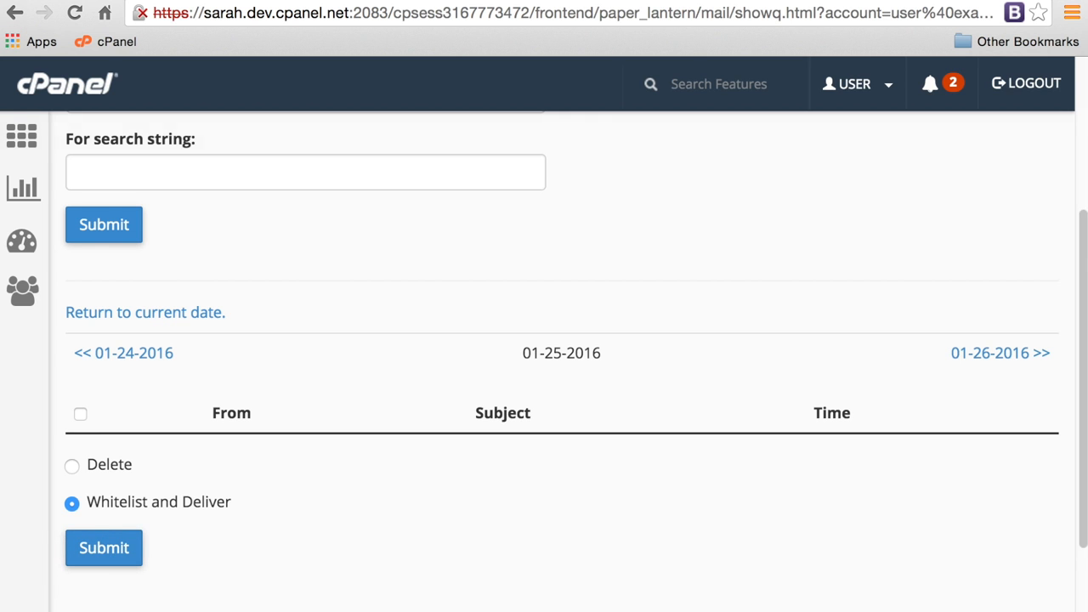